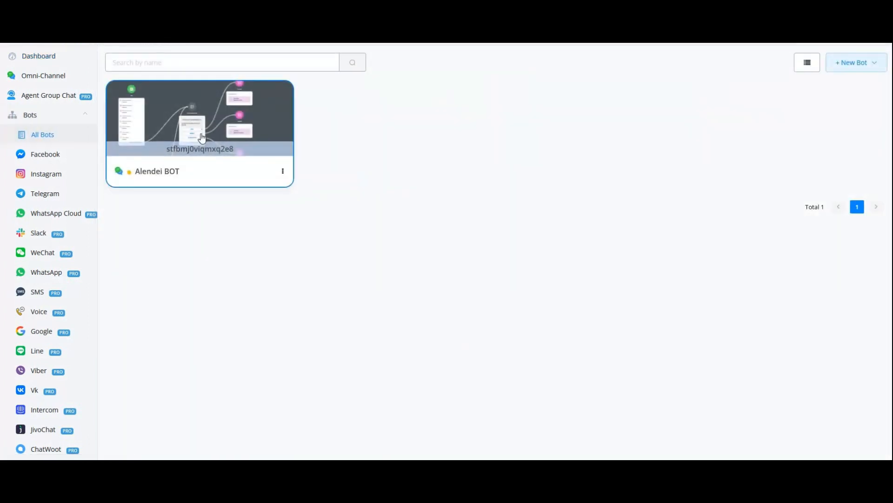
Open the Alendei BOT and go to its inbound webhooks list
left_click(141, 139)
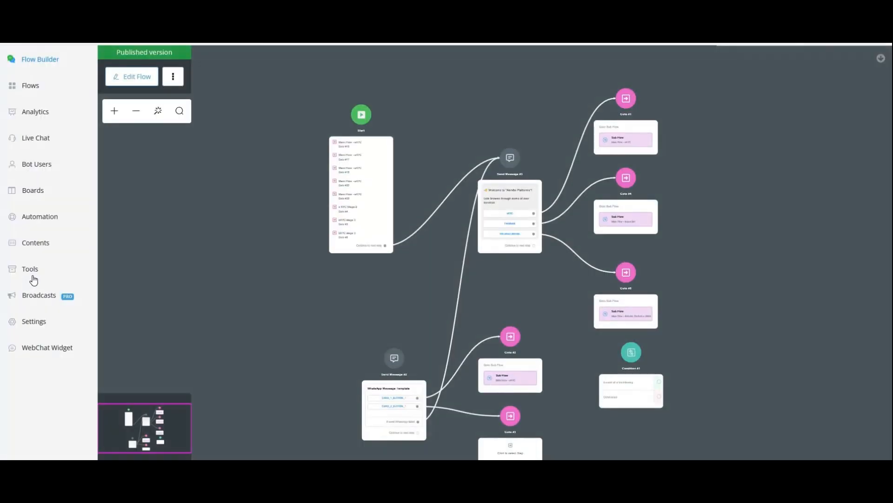
left_click(32, 272)
left_click(158, 294)
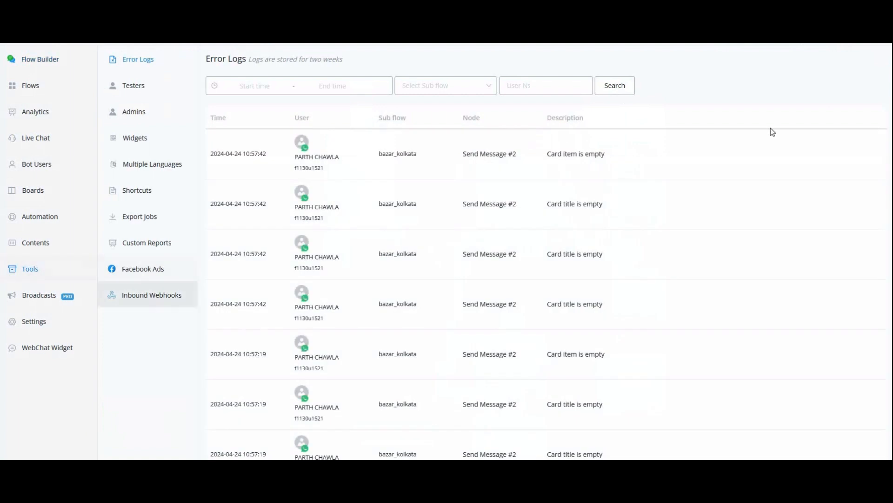
Create a new inbound webhook named "test" and save it
left_click(836, 89)
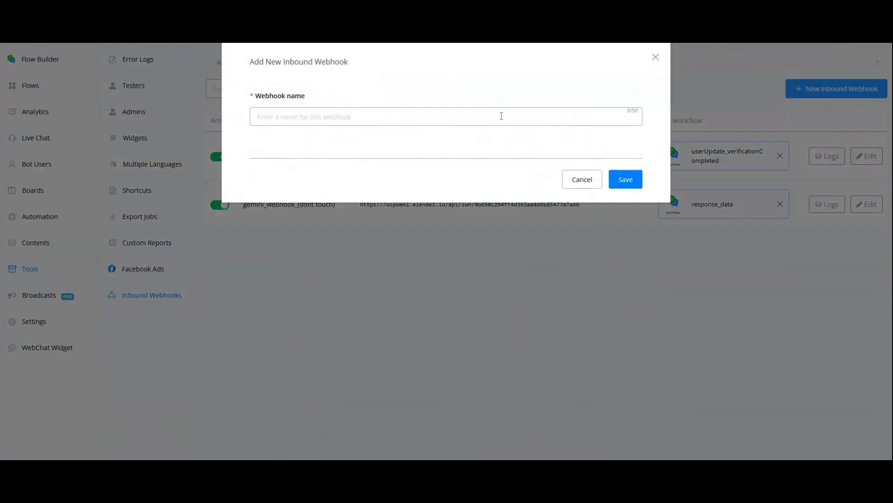
left_click(501, 116)
type("test")
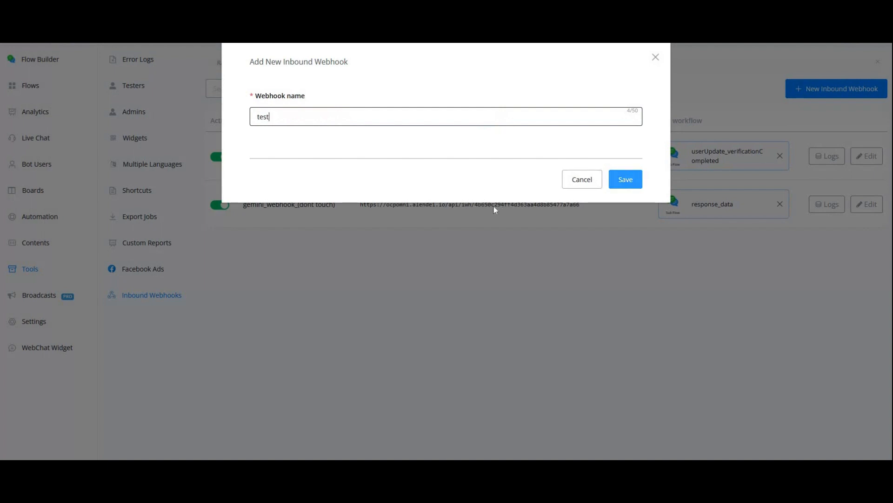
key("Return")
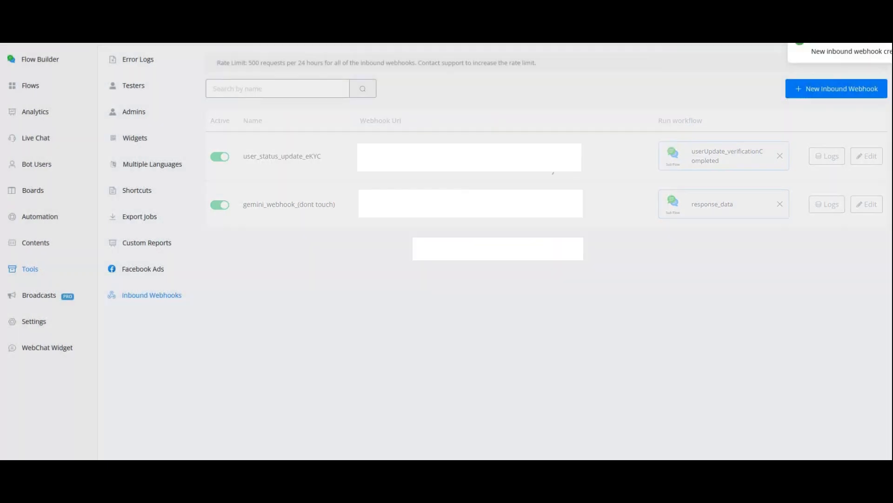
Copy the test webhook's URL, set it as the POST request address in Postman, and return to the webhooks list
left_click(405, 250)
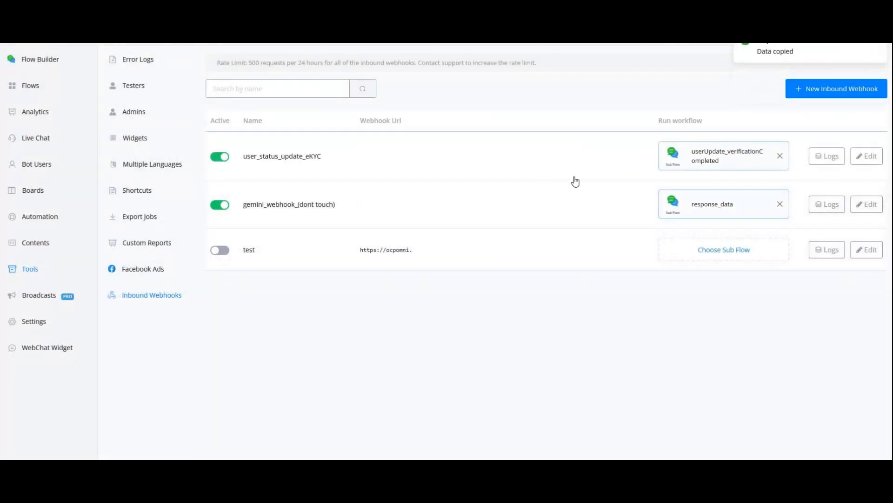
key("alt+Tab")
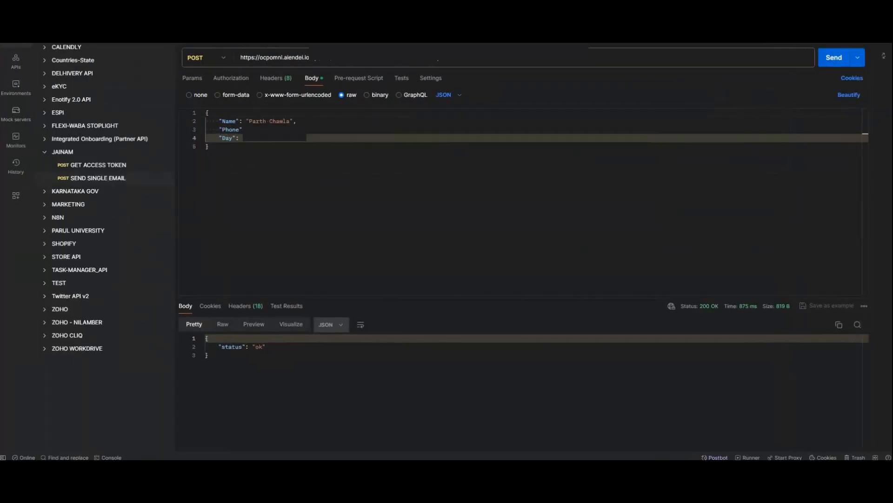
triple_click(429, 58)
key("ctrl+v")
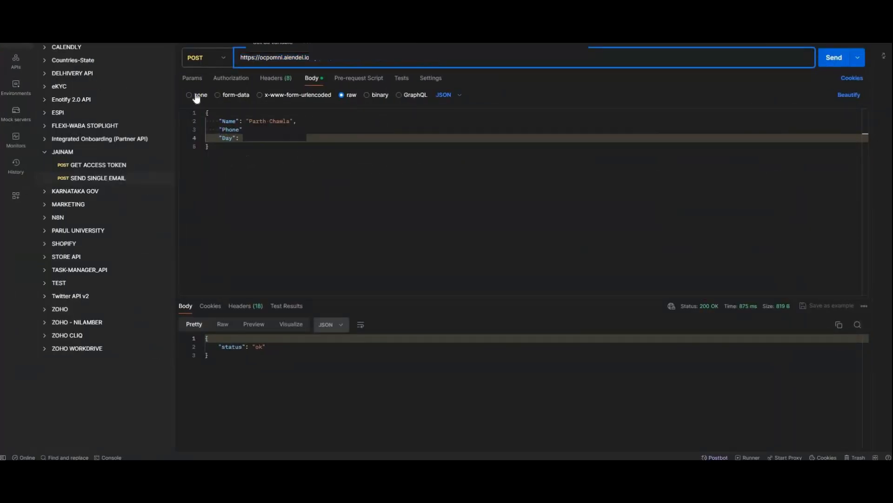
left_click_drag(215, 147, 205, 112)
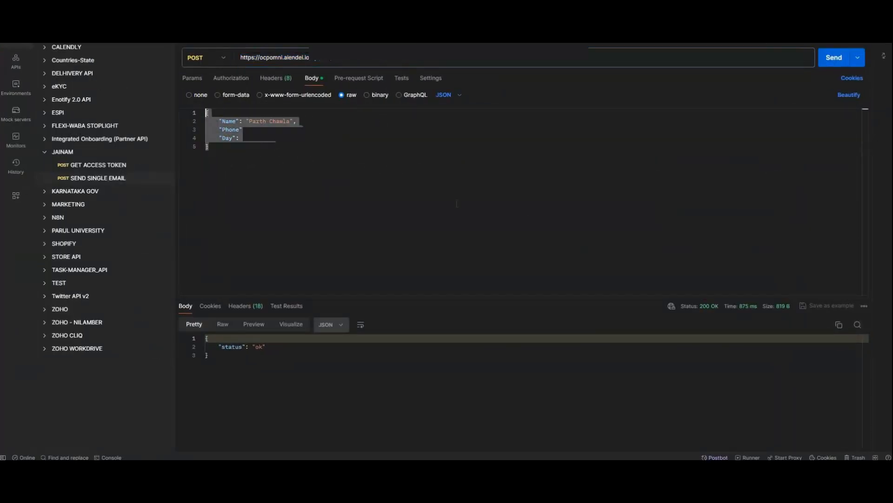
left_click(835, 57)
key("alt+Tab")
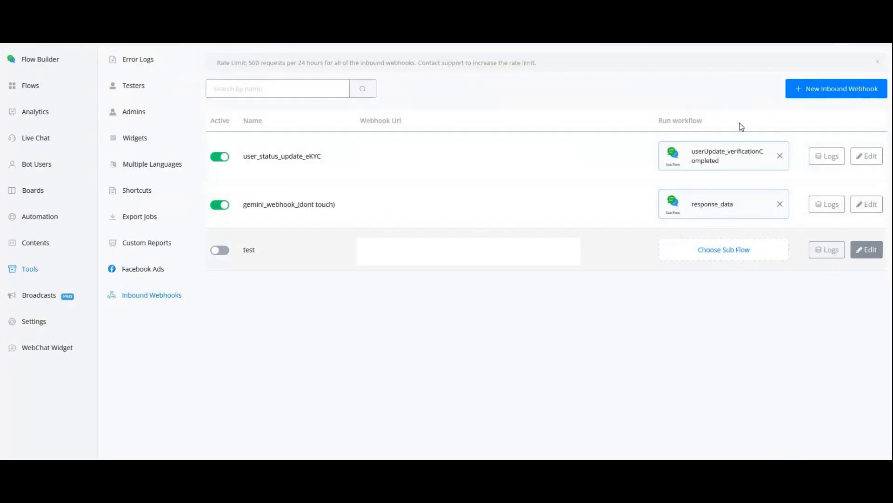
Look through the test webhook's edit settings and close them without changes
scroll(740, 273, "down", 2)
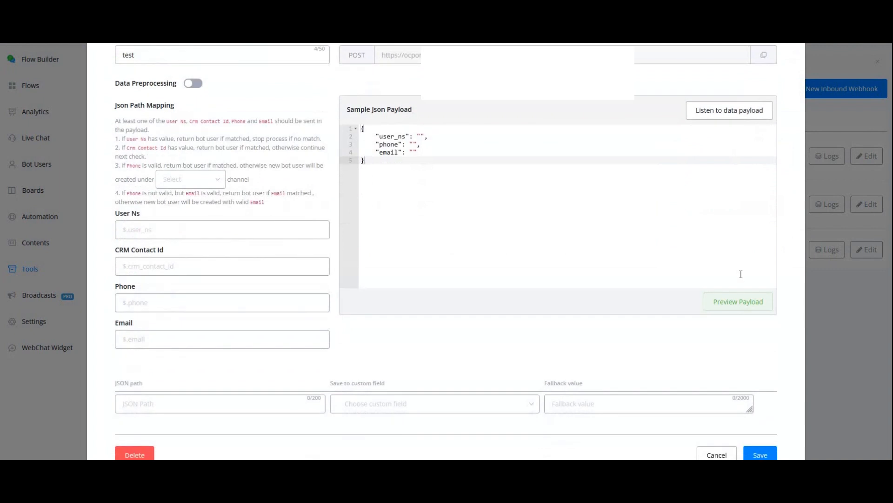
left_click(721, 122)
scroll(772, 70, "up", 2)
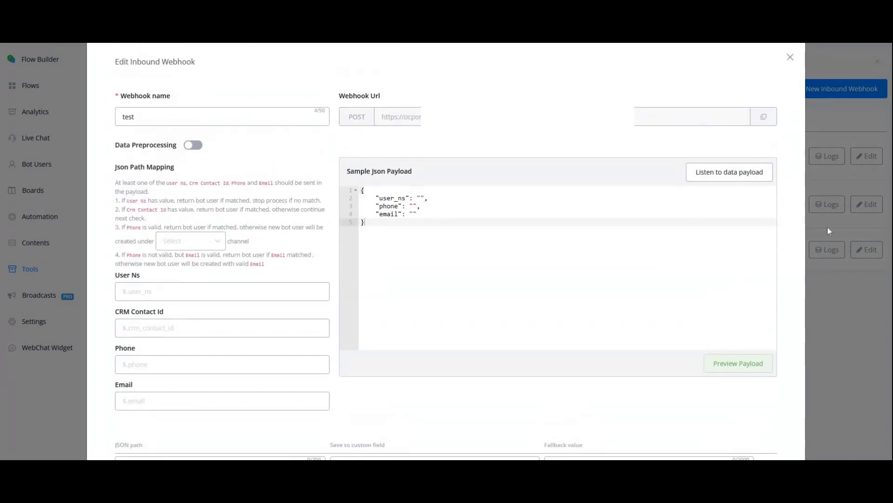
key("Escape")
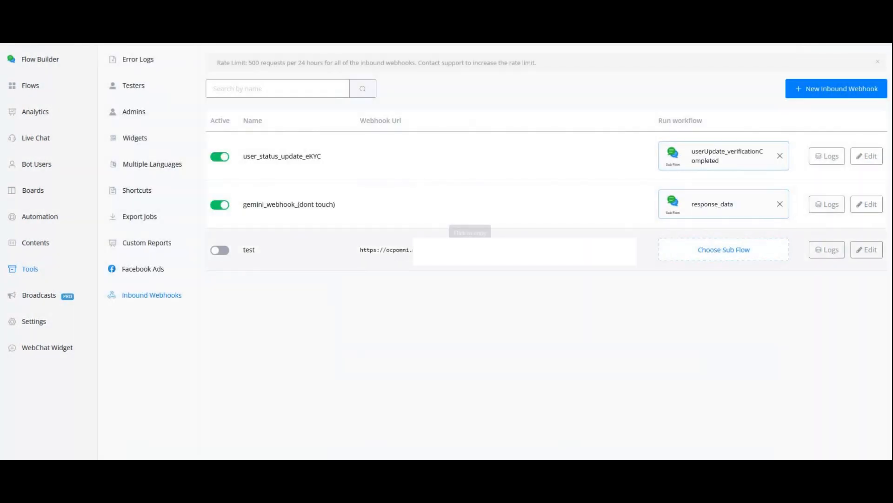
Activate the test webhook and check its logs
left_click(220, 252)
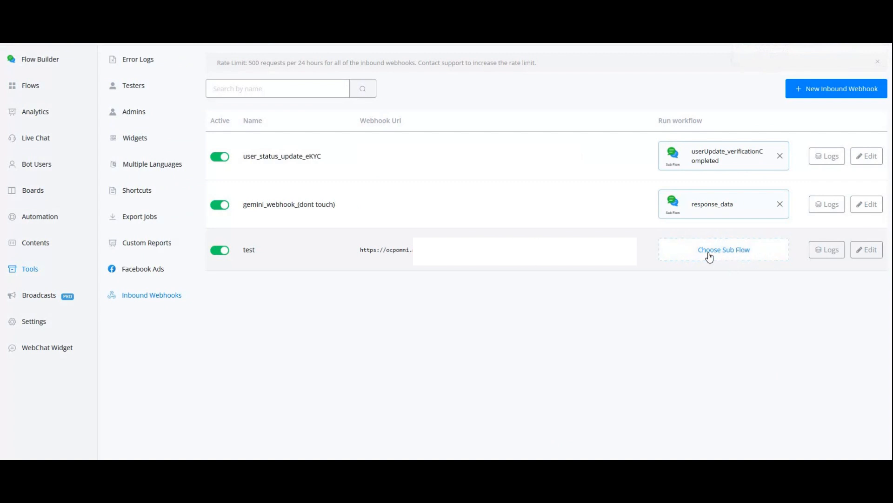
left_click(827, 256)
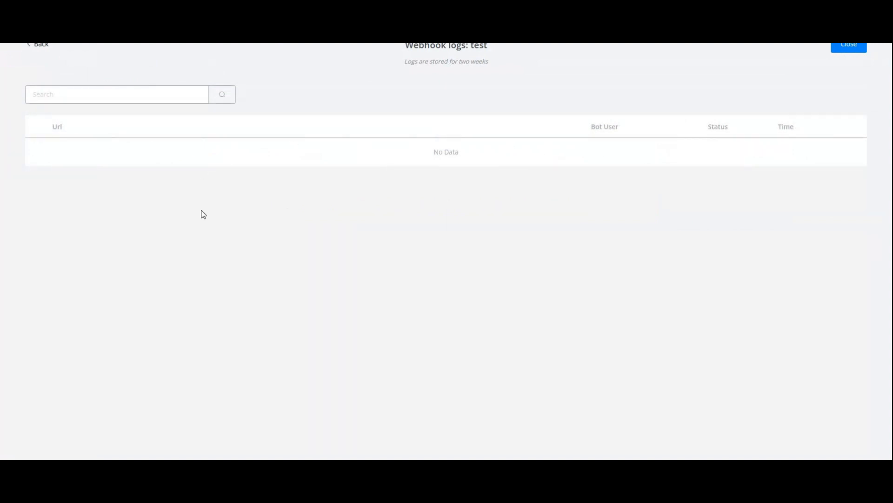
left_click(40, 44)
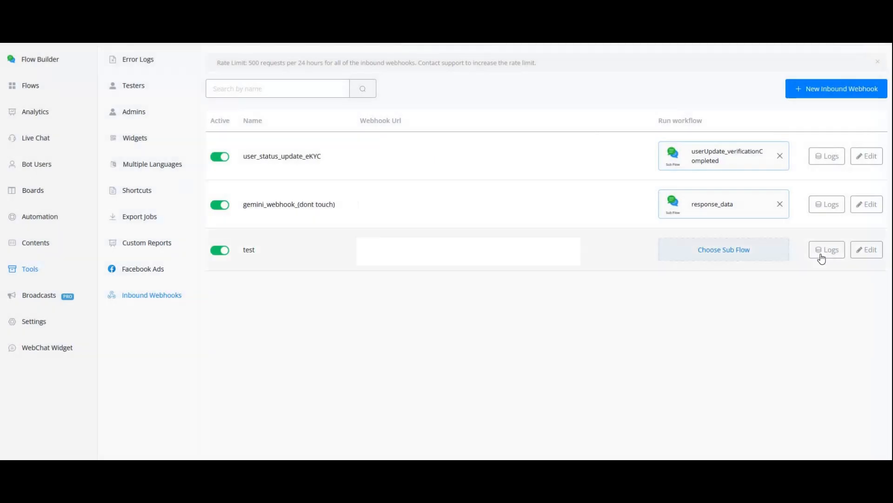
left_click(823, 251)
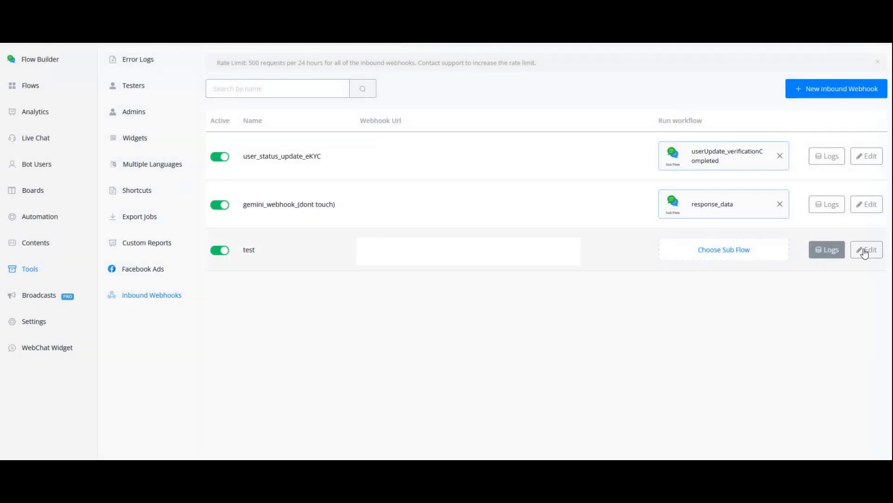
Edit the test webhook and set WhatsApp as the channel under which new bot users are created
left_click(866, 249)
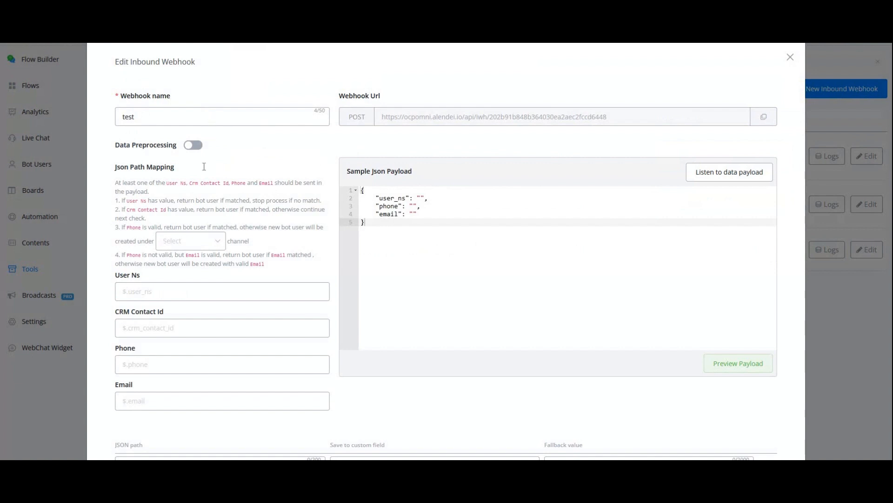
scroll(205, 175, "down", 1)
left_click(211, 185)
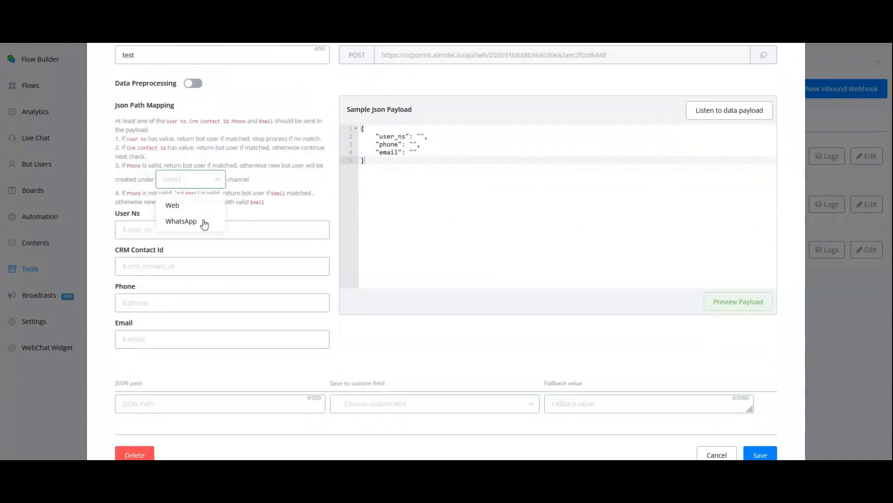
left_click(177, 222)
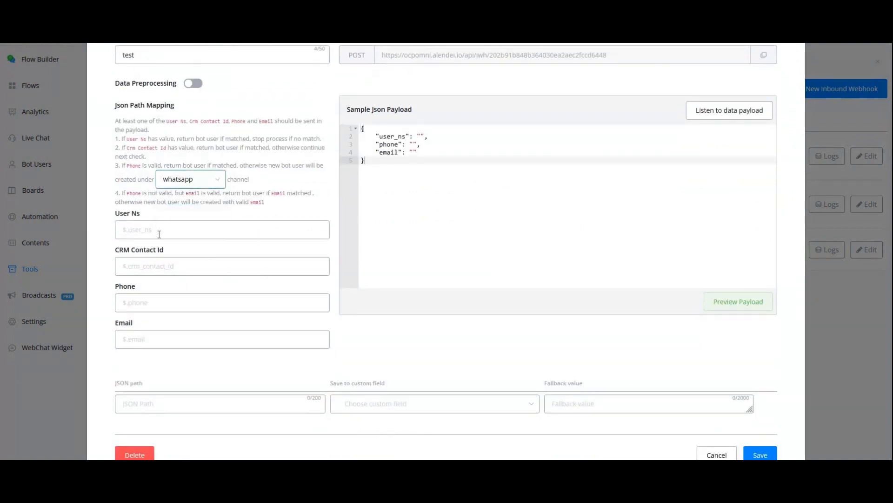
Examine the JSON path mapping fields User Ns, CRM Contact Id, Phone and Email, and the available channel options
scroll(105, 233, "down", 1)
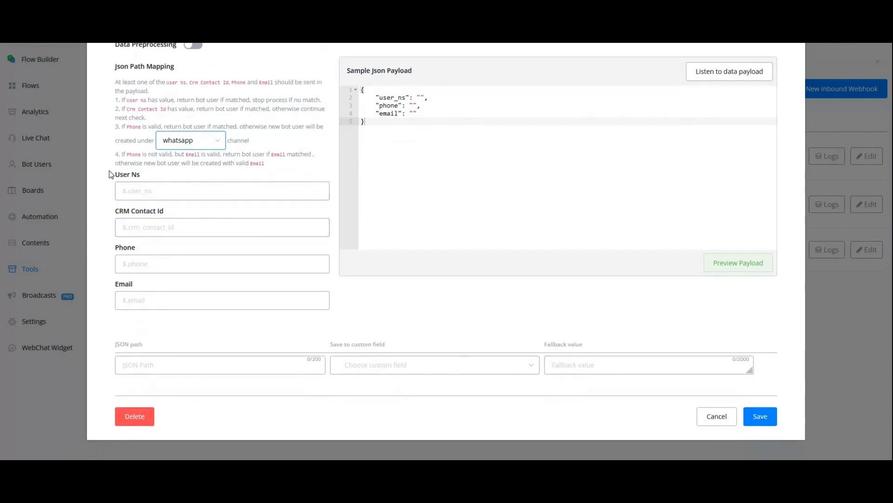
left_click_drag(110, 171, 161, 177)
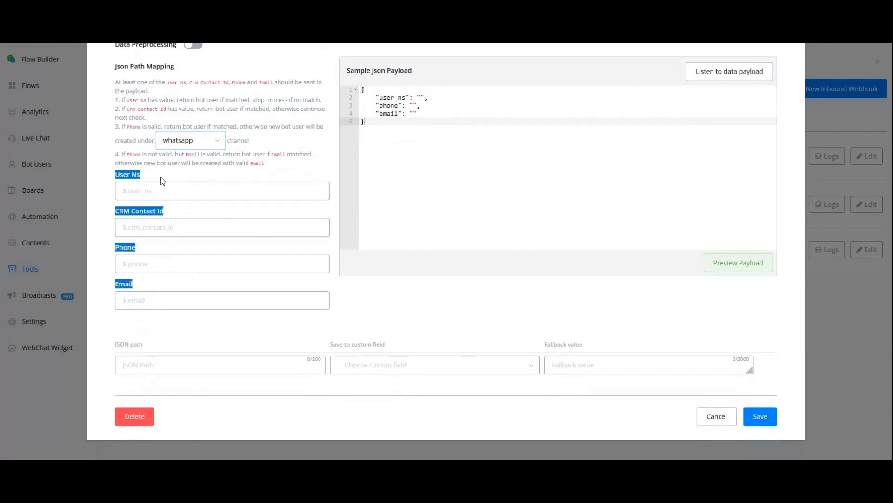
left_click(408, 138)
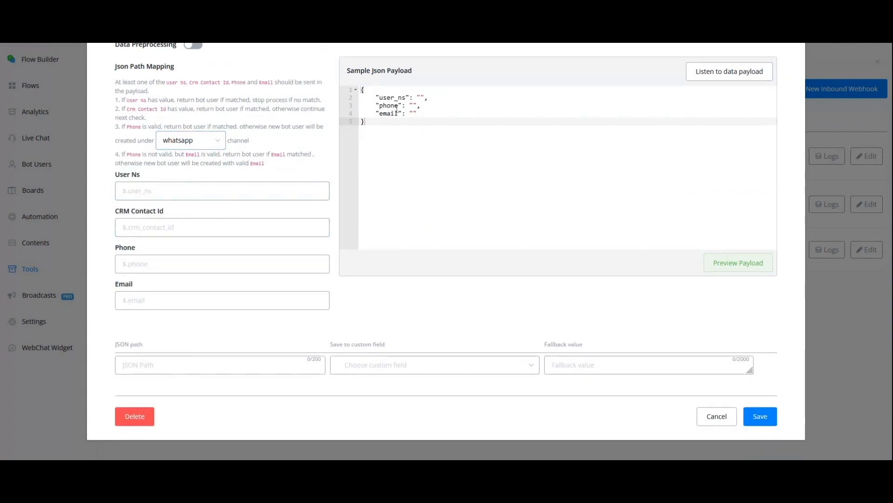
left_click(147, 260)
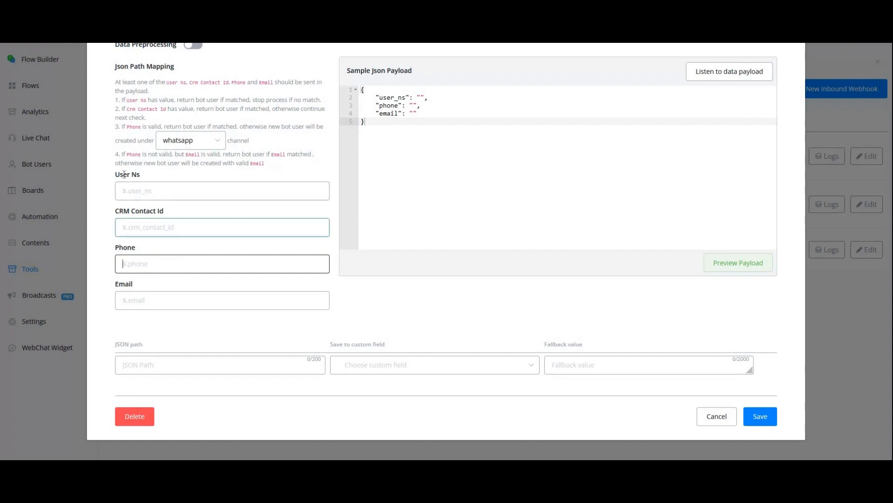
left_click_drag(114, 176, 153, 180)
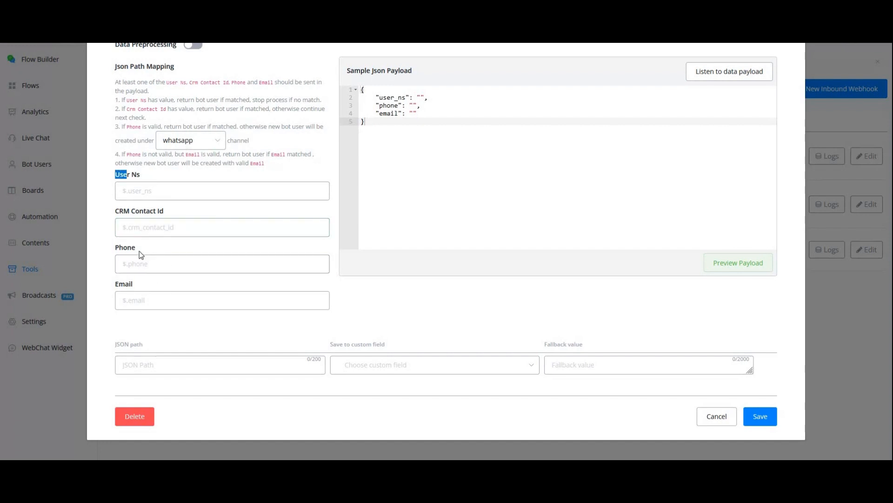
left_click_drag(109, 250, 136, 248)
left_click_drag(143, 175, 114, 175)
left_click_drag(168, 211, 114, 211)
left_click_drag(136, 284, 115, 284)
left_click(213, 150)
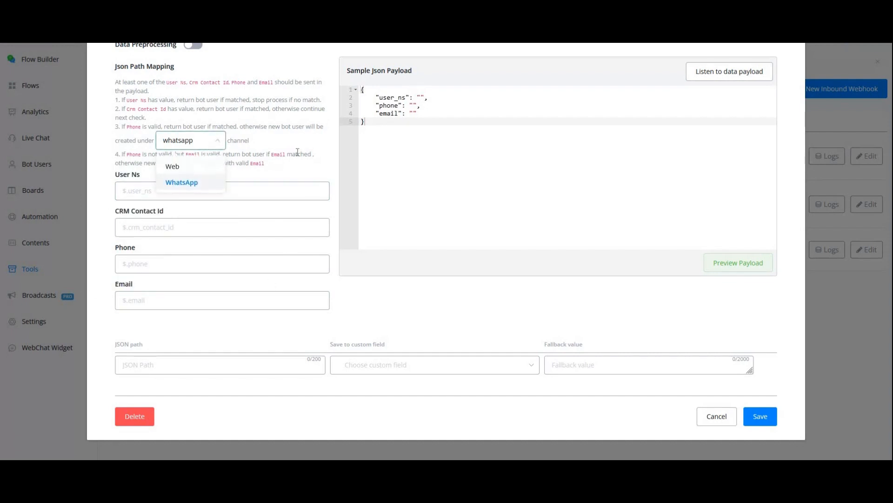
left_click(349, 183)
Examine the default sample JSON payload and the remaining settings of the test webhook
scroll(502, 166, "up", 1)
scroll(502, 165, "up", 3)
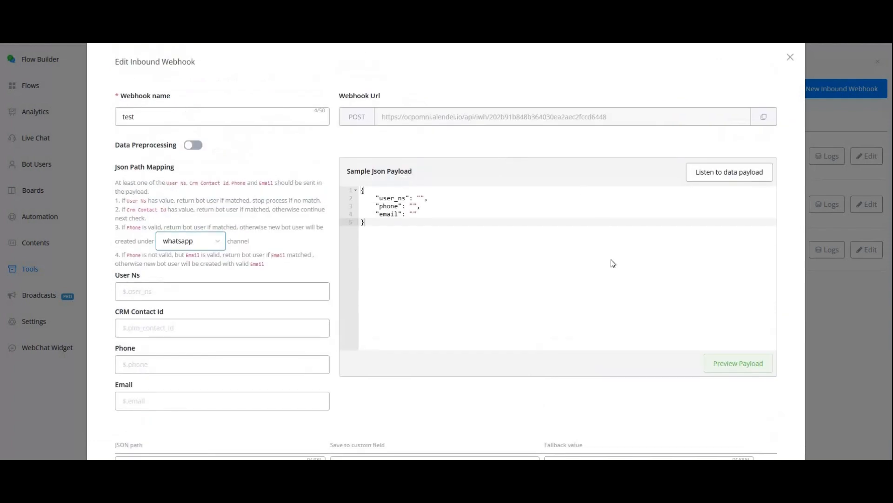
scroll(610, 261, "down", 3)
left_click(384, 104)
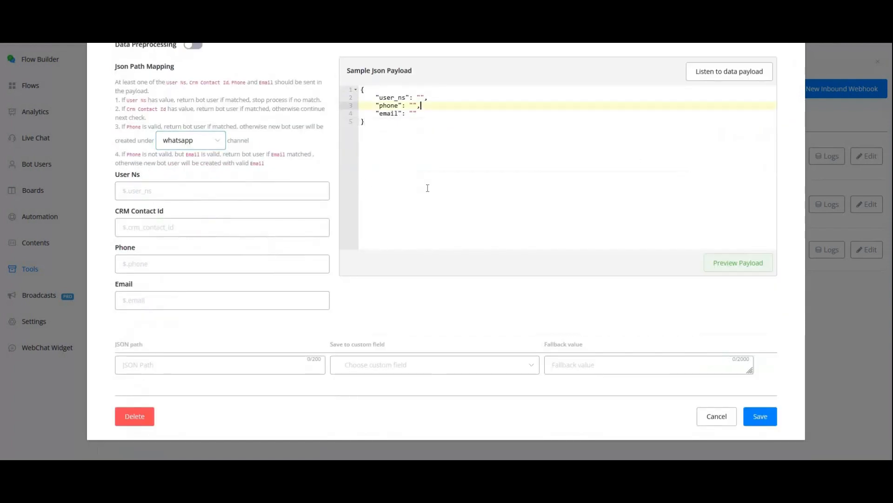
key("ctrl+a")
scroll(259, 361, "up", 3)
scroll(536, 370, "down", 3)
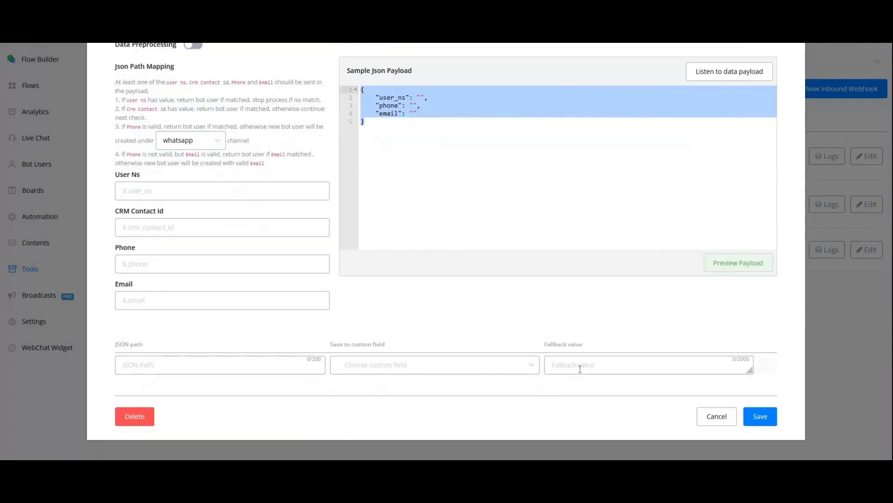
scroll(393, 218, "up", 1)
scroll(268, 182, "up", 4)
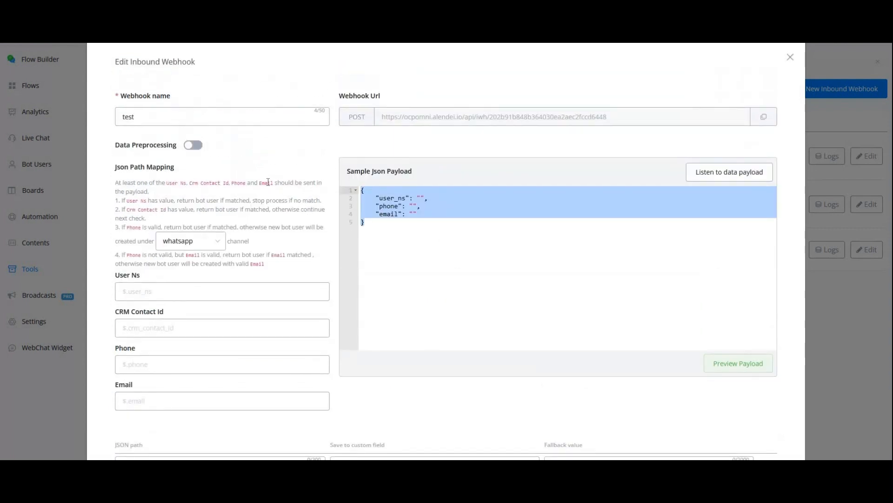
Listen for a data payload, send the POST request from Postman, and load the received JSON as the webhook's sample payload
left_click(729, 173)
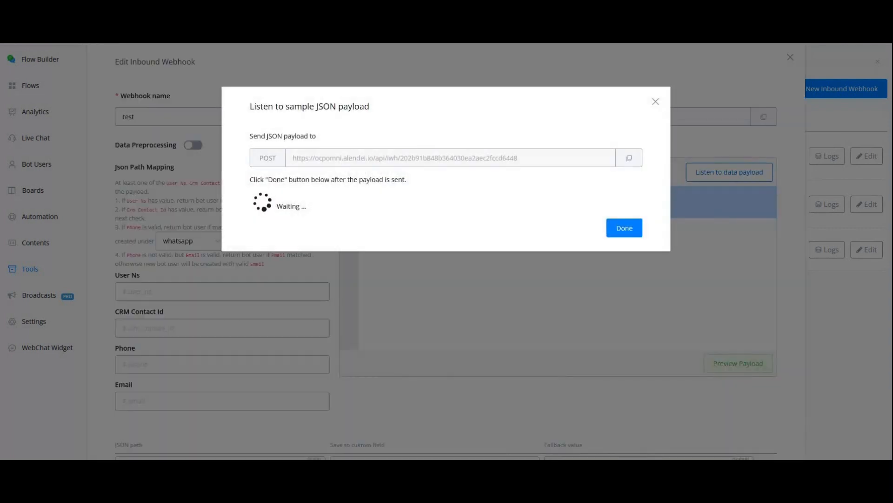
left_click(461, 471)
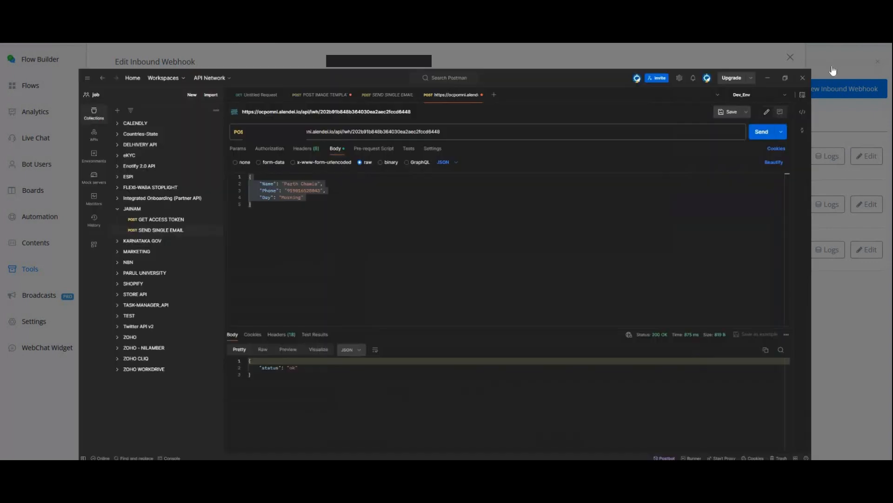
left_click(831, 61)
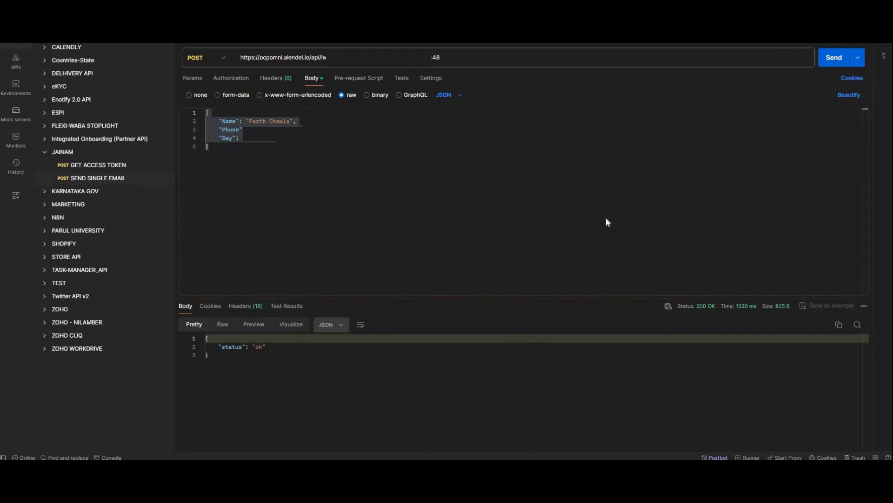
key("alt+Tab")
left_click(626, 231)
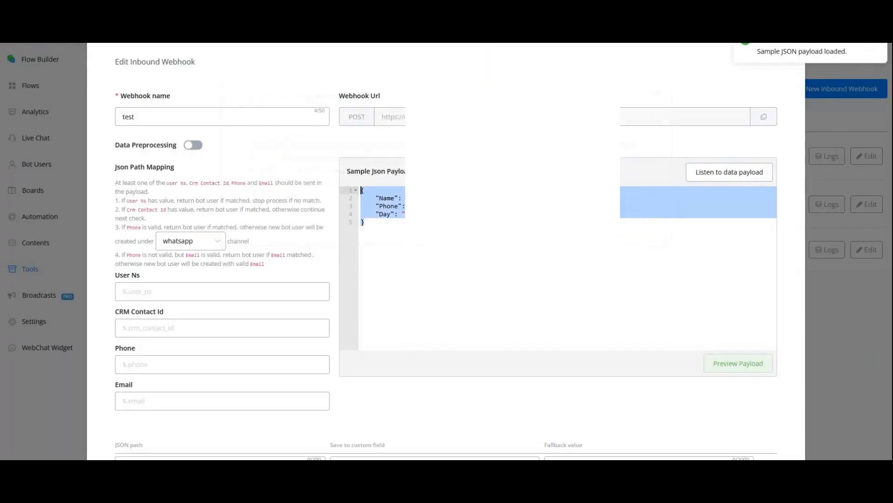
Preview the loaded payload to generate the selectable sample data below the mapping fields
left_click(410, 237)
scroll(387, 175, "down", 3)
scroll(393, 170, "up", 1)
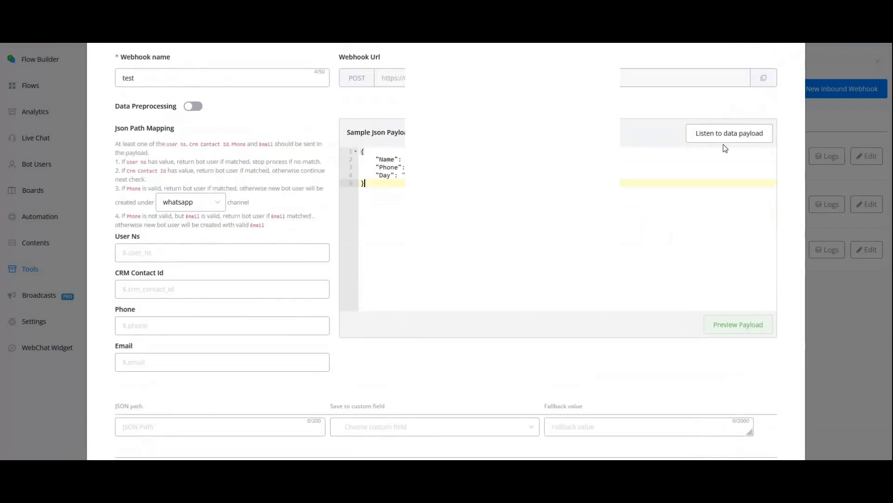
scroll(738, 265, "down", 2)
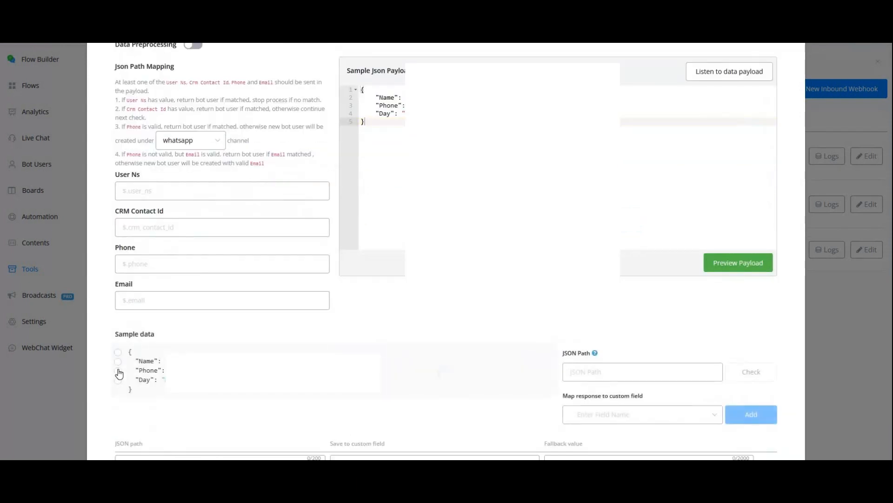
Choose the Phone custom field for the payload's Phone entry and copy its path $.Phone into the Phone mapping
left_click(596, 416)
type("Ph")
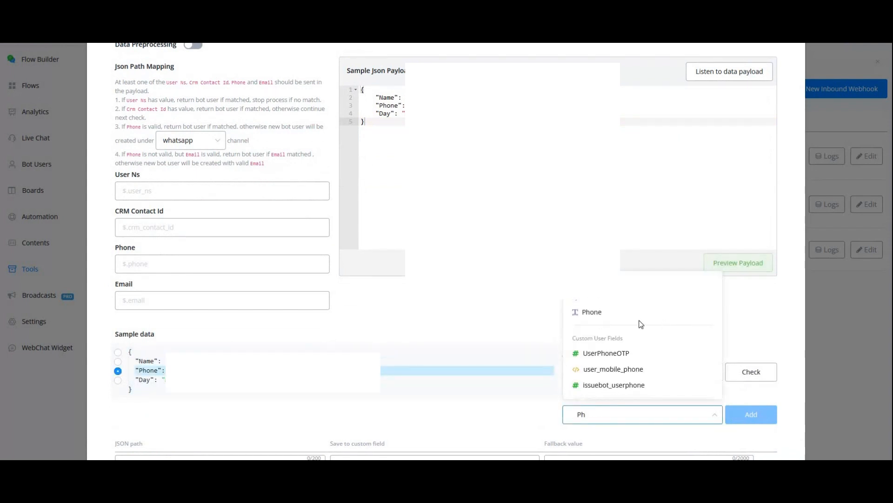
right_click(594, 413)
left_click(591, 311)
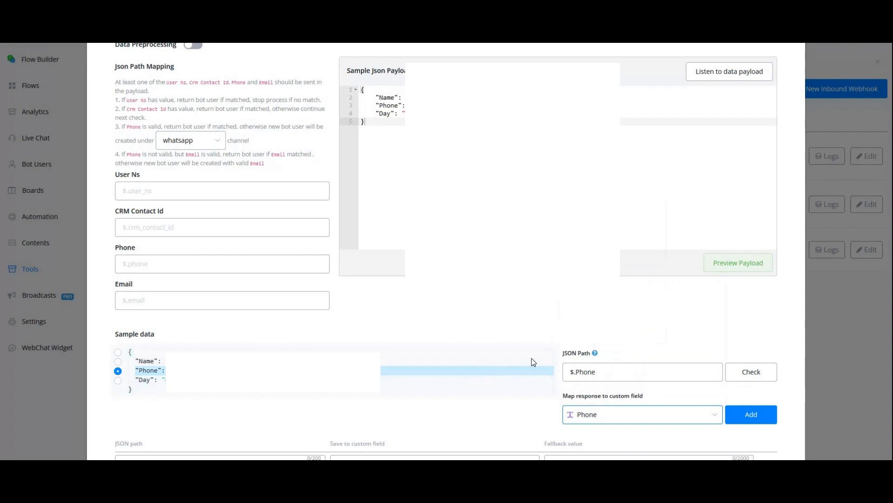
triple_click(590, 372)
key("ctrl+c")
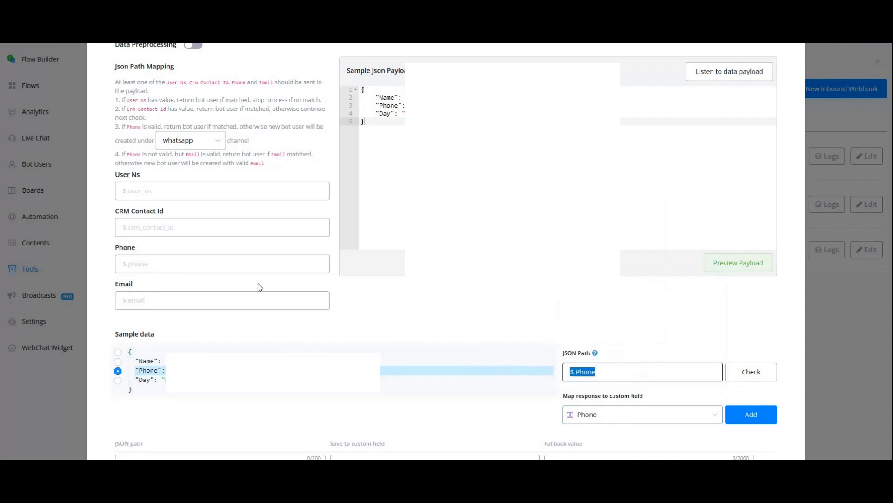
left_click(257, 266)
key("ctrl+v")
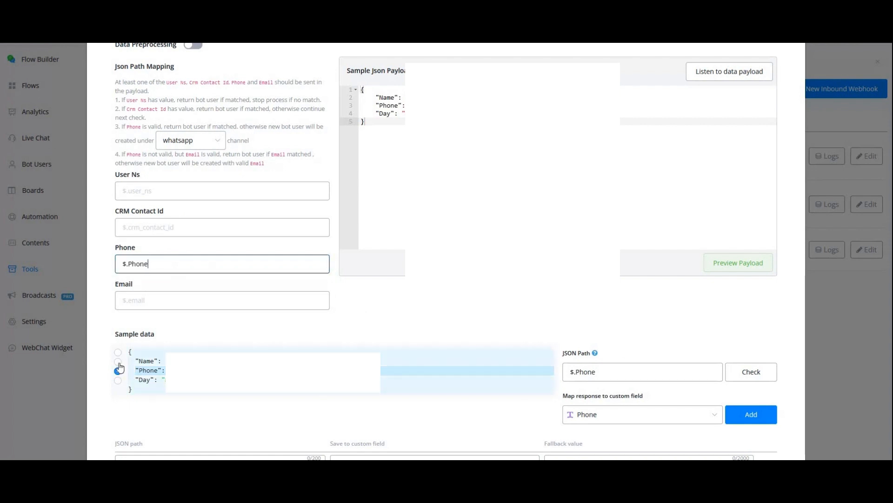
Map the payload's Name entry, $.Name, to the First Name field
left_click(625, 419)
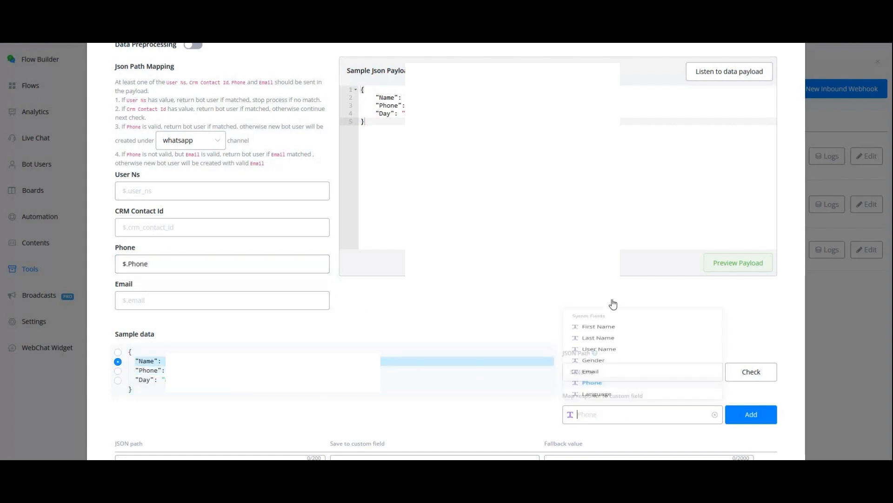
left_click(598, 296)
left_click(747, 416)
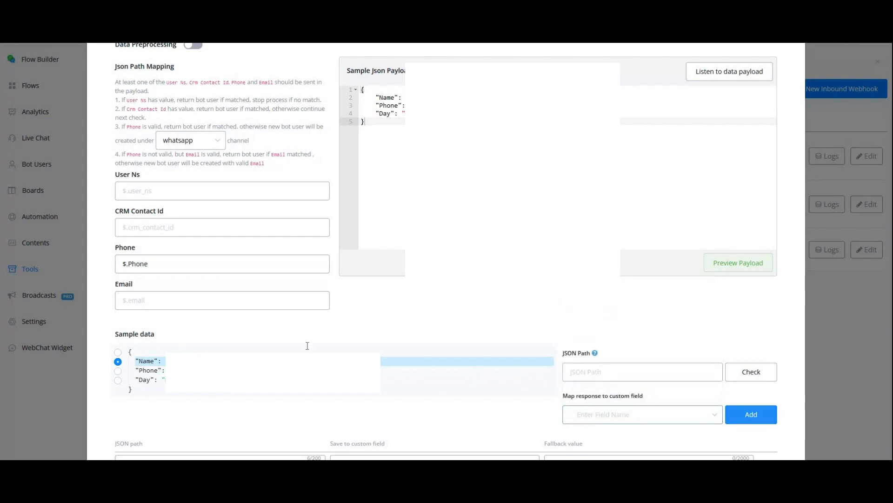
Map the payload's Day entry, $.Day, to the custom user field day
scroll(309, 345, "down", 3)
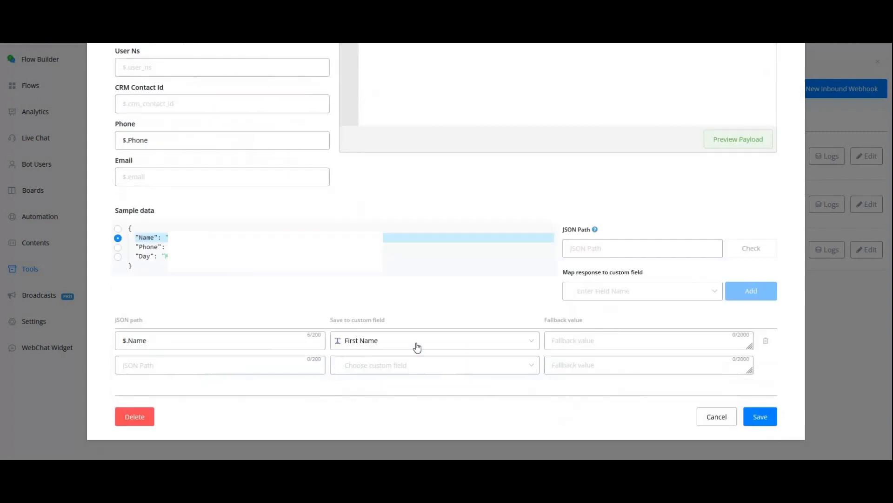
left_click(604, 294)
type("dat")
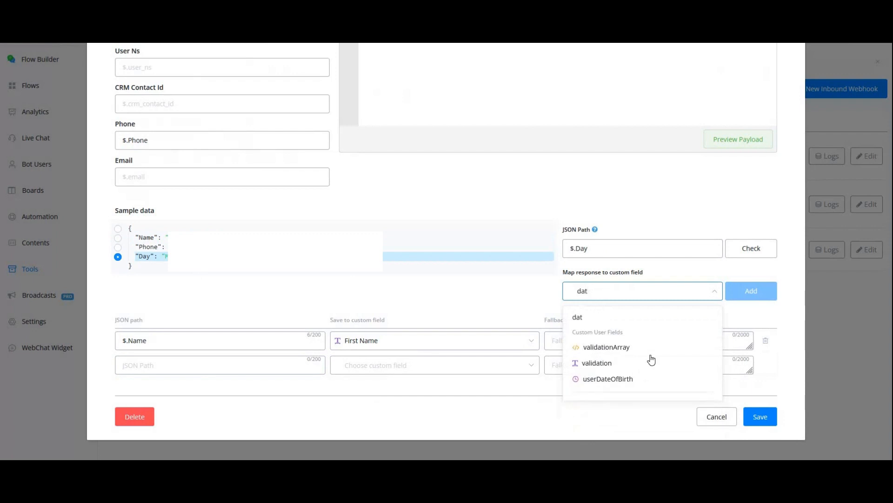
key("BackSpace")
type("y")
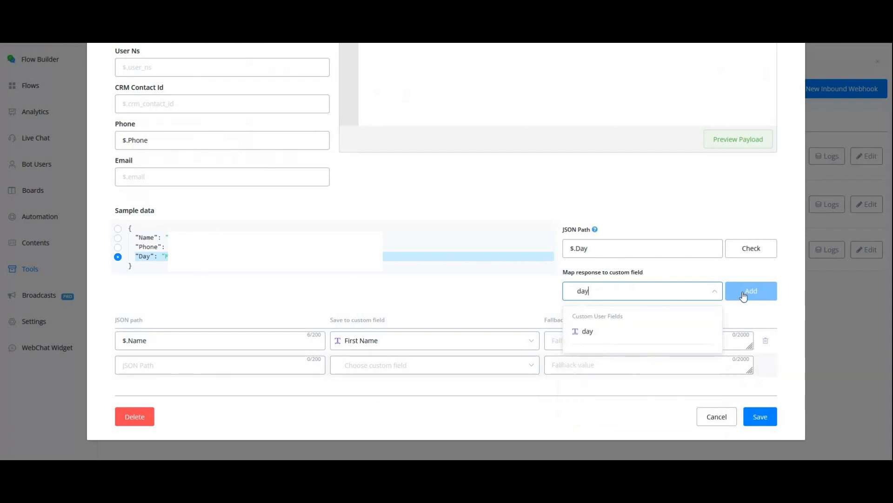
left_click(764, 292)
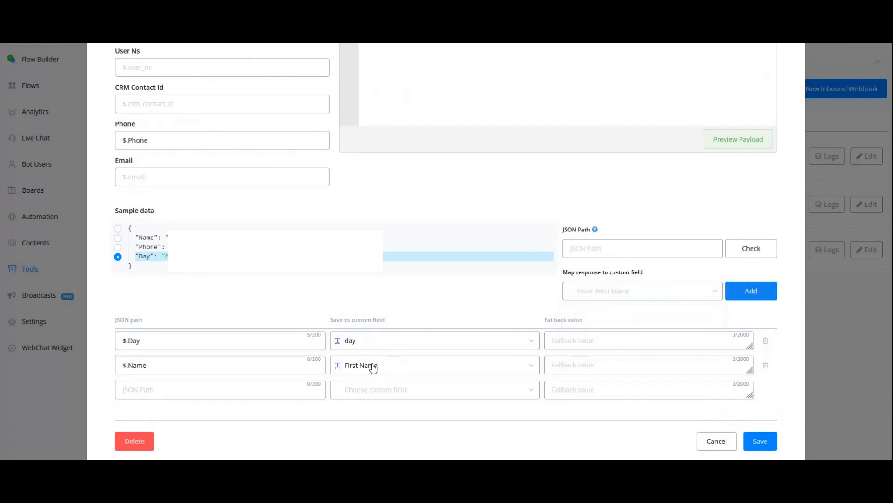
Enable data preprocessing and declare const FirstName = payload.Name in the payload function
scroll(398, 215, "up", 4)
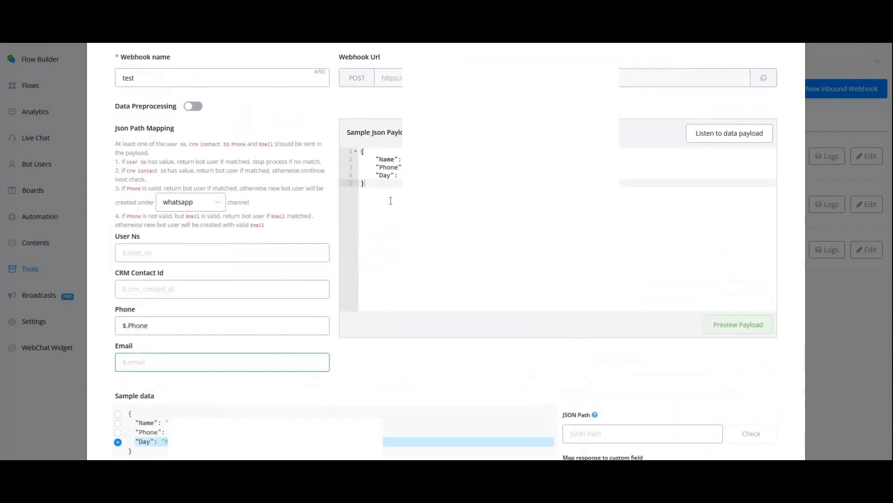
left_click_drag(367, 184, 362, 150)
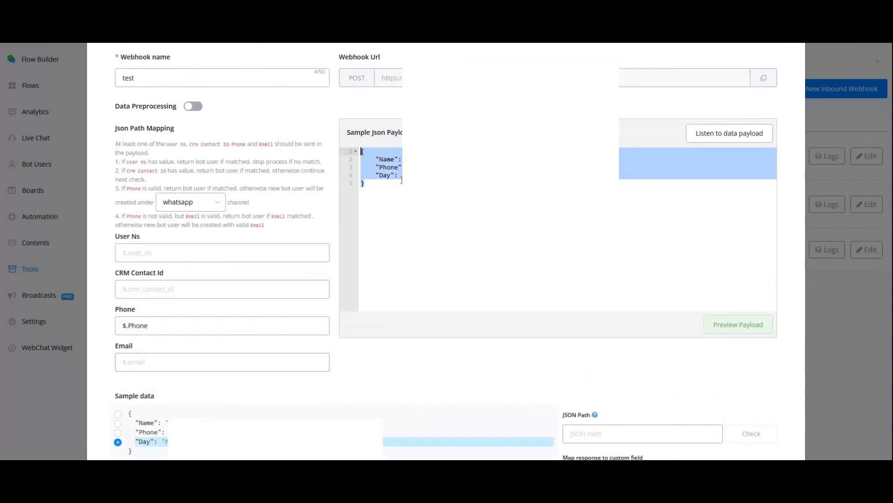
left_click(198, 109)
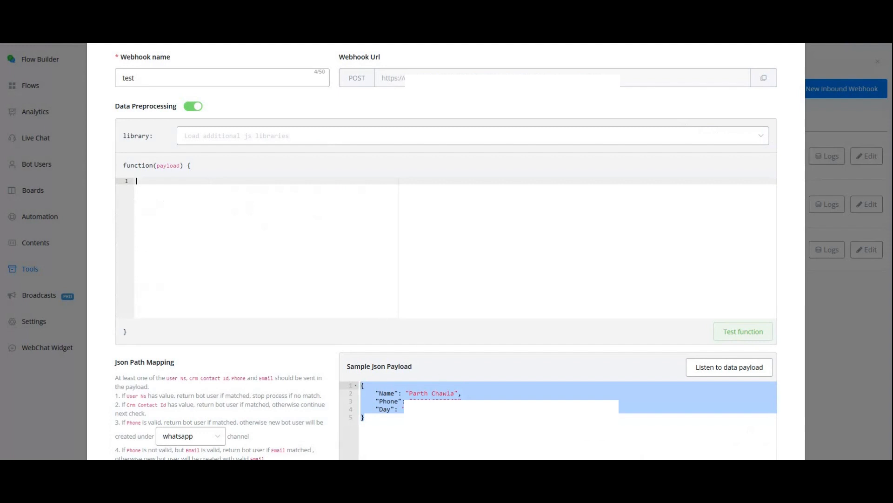
left_click(410, 394)
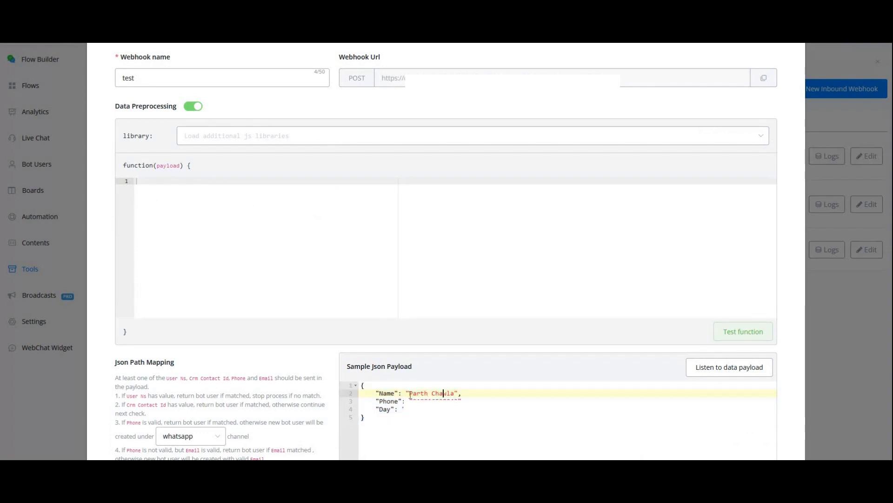
double_click(385, 393)
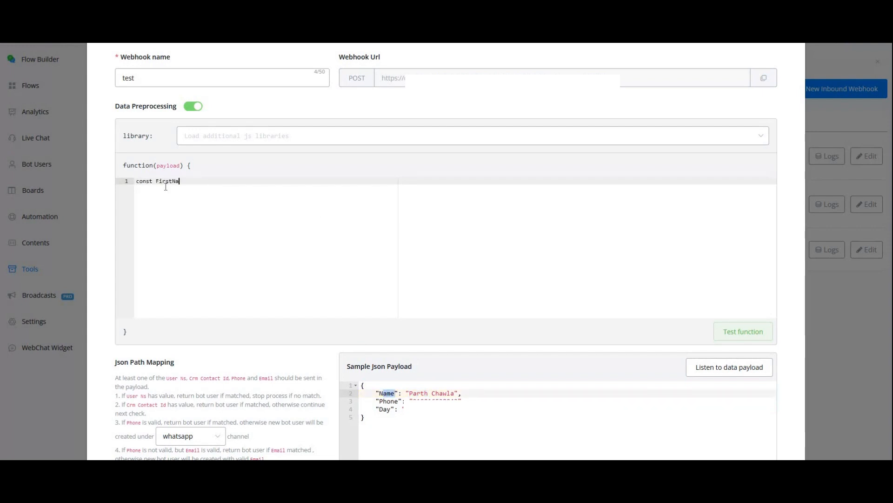
type("me")
Add return FirstName; to the function, end the declaration with a semicolon, and test the function
key("Return")
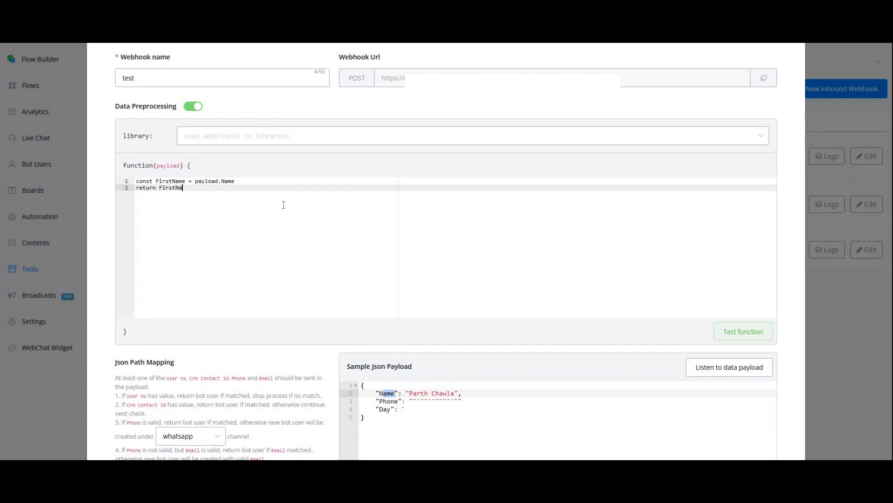
type("return FirstName;")
left_click(257, 180)
type(";")
left_click(735, 332)
scroll(372, 218, "down", 4)
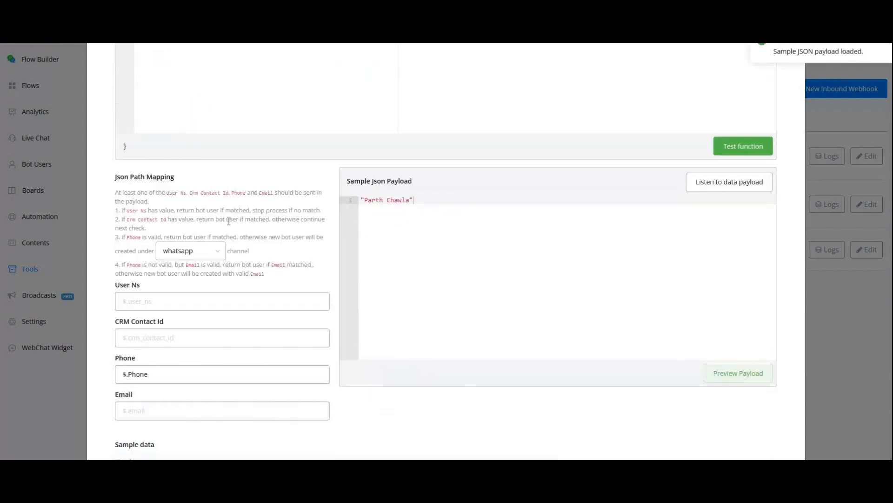
Declare a FullName constant that appends the surname to FirstName, return FullName instead, and test the function
scroll(242, 218, "up", 5)
left_click(245, 220)
key("Return")
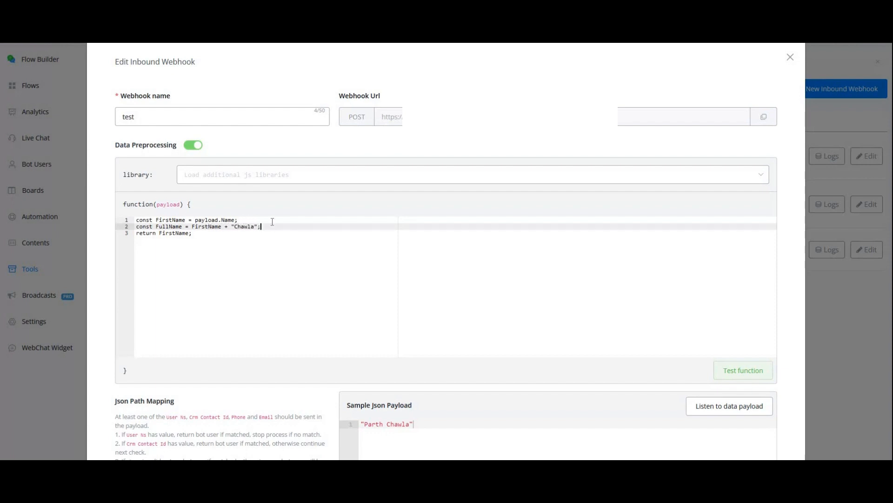
key("Return")
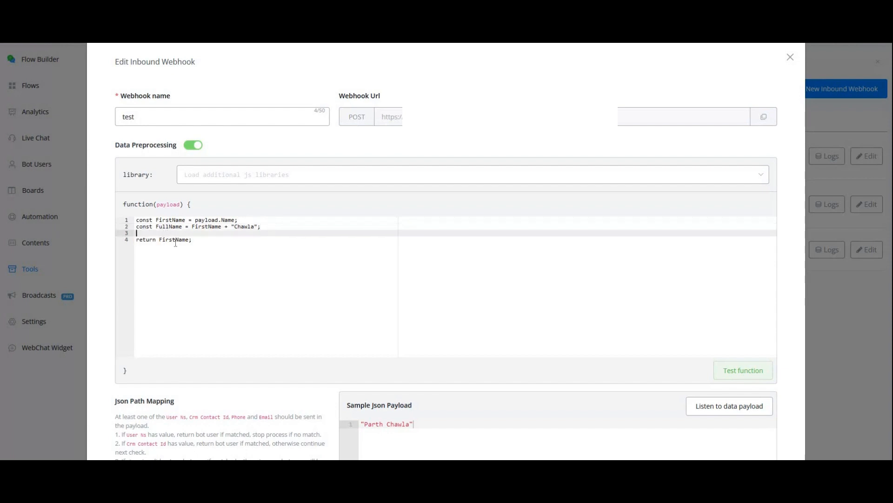
double_click(175, 239)
type("F")
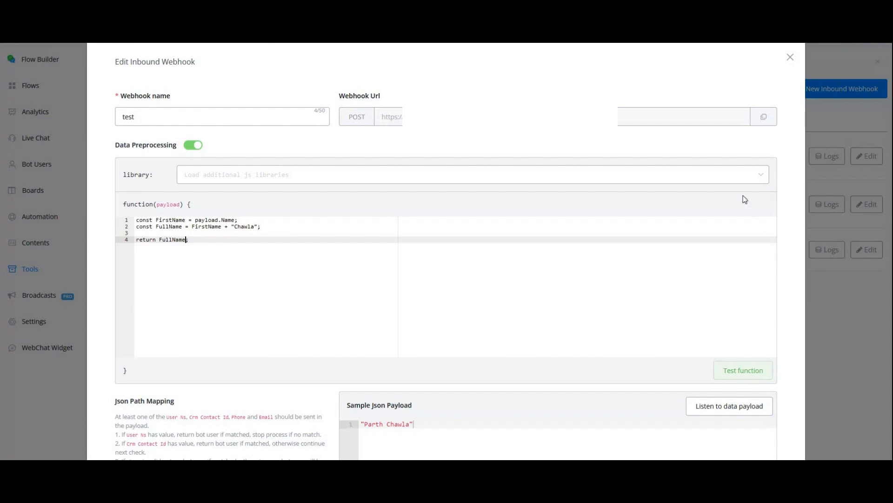
scroll(523, 267, "down", 4)
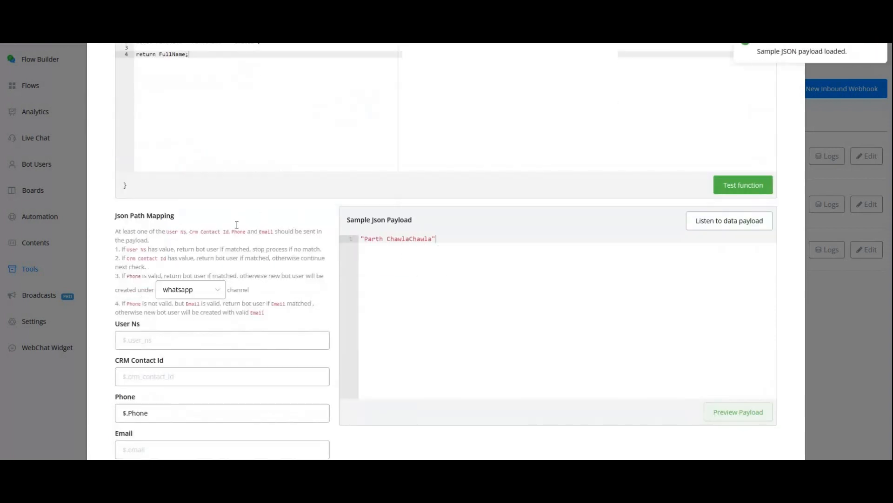
Insert a space before the surname in the FullName string and test the function again
scroll(235, 227, "up", 4)
left_click(234, 226)
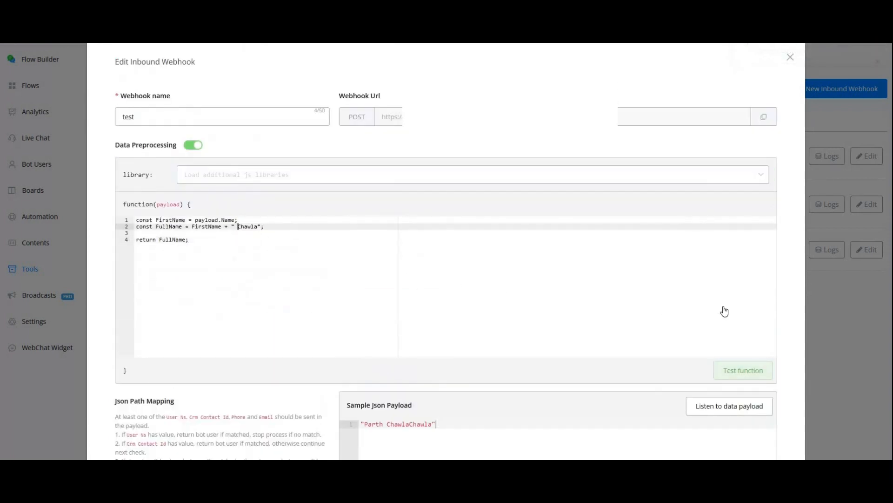
scroll(452, 381, "down", 1)
left_click(291, 233)
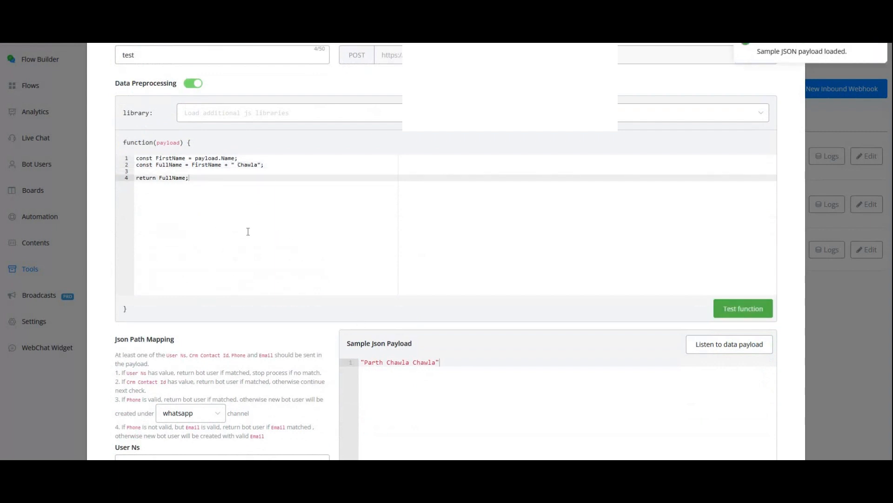
Add a return object below the FullName declaration with the entry Name: FullName
scroll(285, 227, "up", 1)
left_click(285, 227)
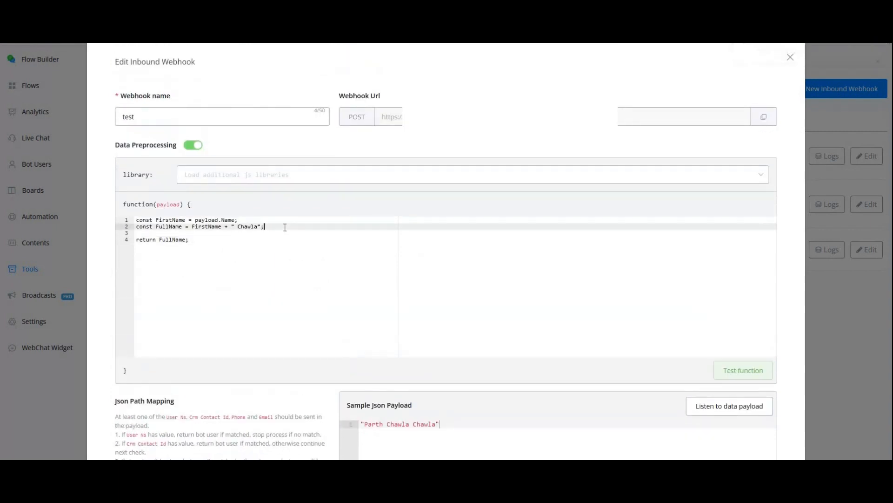
key("Return")
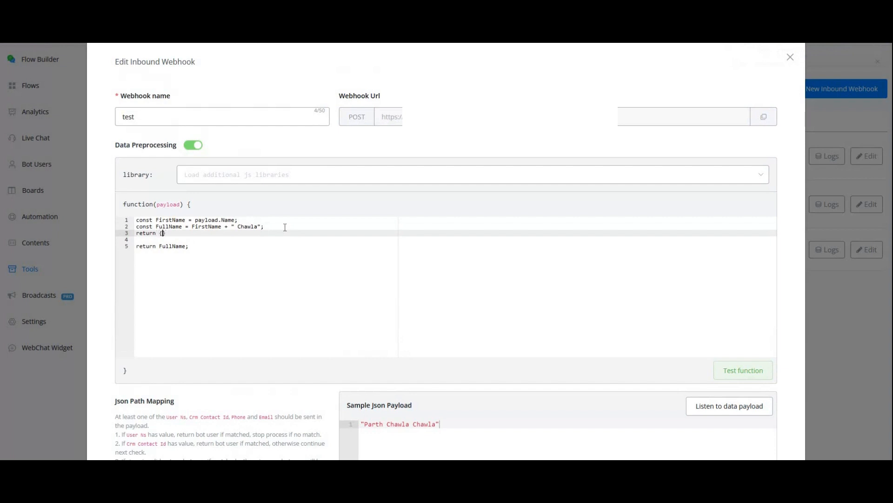
type("return {")
key("Return")
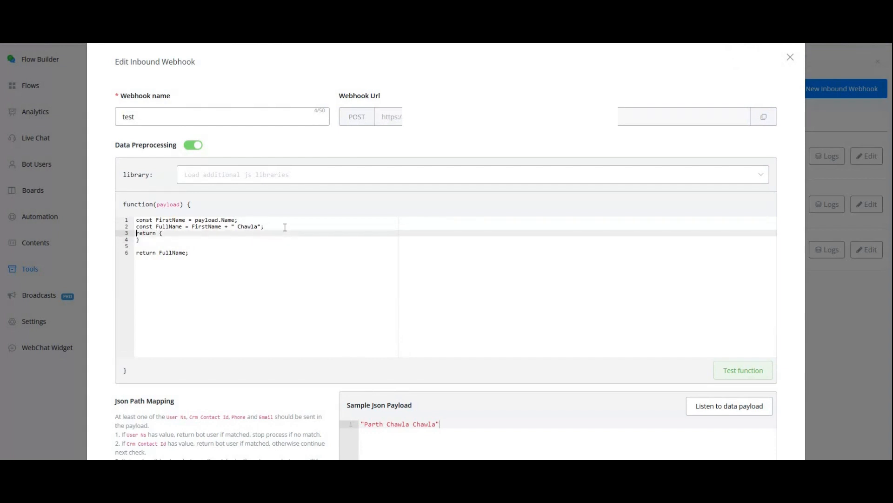
key("Return")
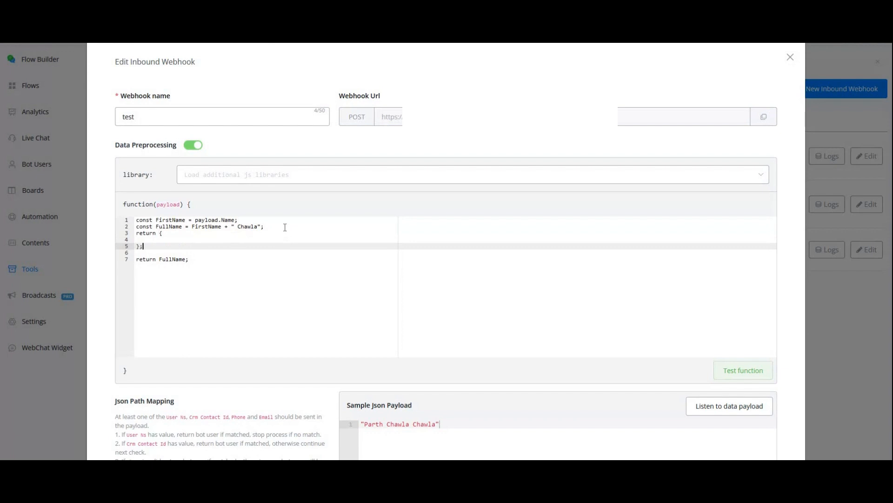
key("Up")
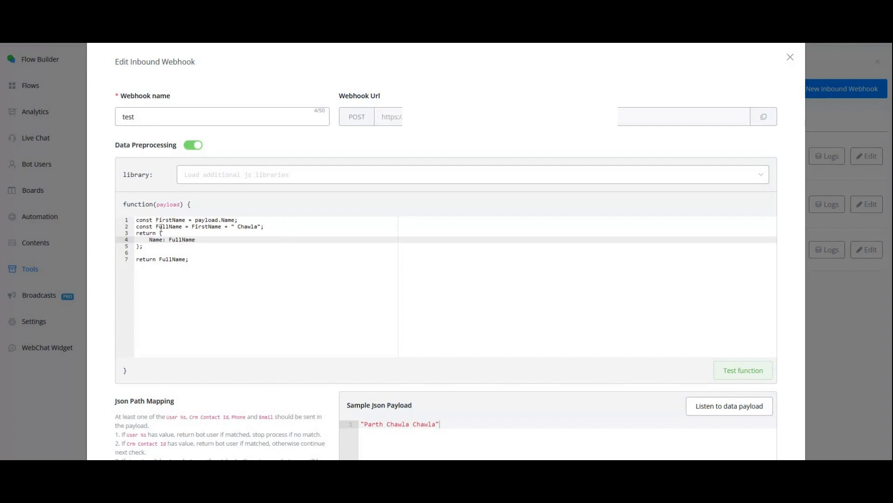
double_click(169, 226)
Add the entries Phone: payload.Phone and Day: payload.Day to the returned object
left_click(207, 243)
type(",")
key("Return")
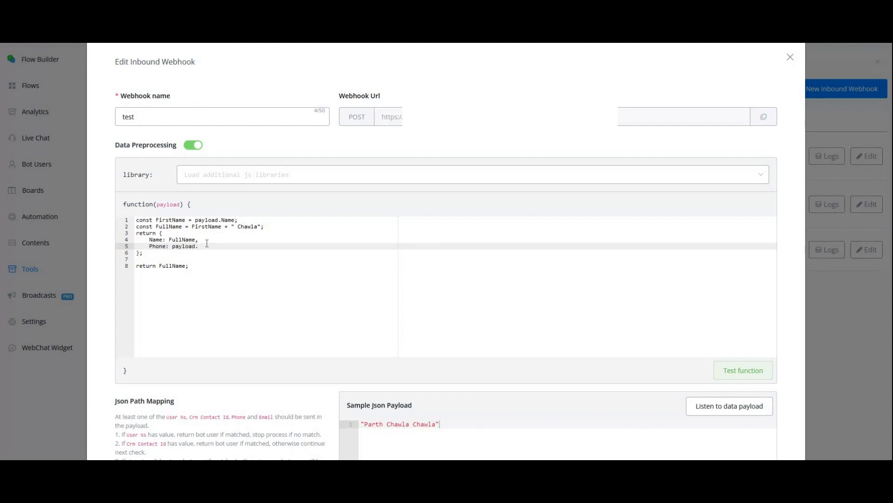
type("Phone: payload.Phone,")
key("Return")
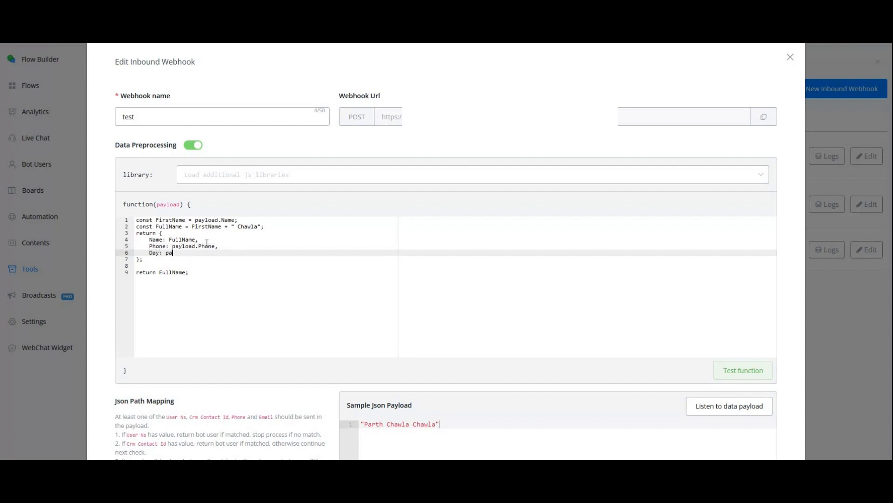
type("Day: payload.Day")
Delete the extra return FullName line and test the function, checking the sample payload it generates
scroll(739, 313, "down", 1)
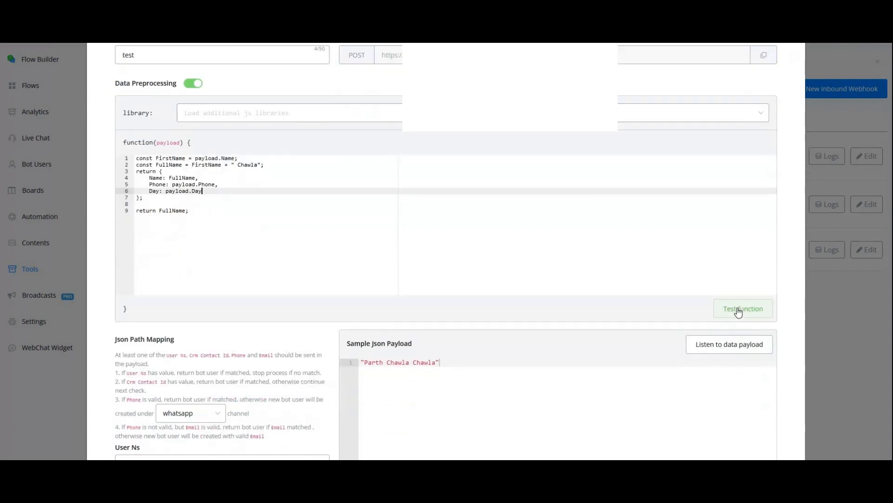
left_click(128, 212)
key("BackSpace")
key("BackSpace")
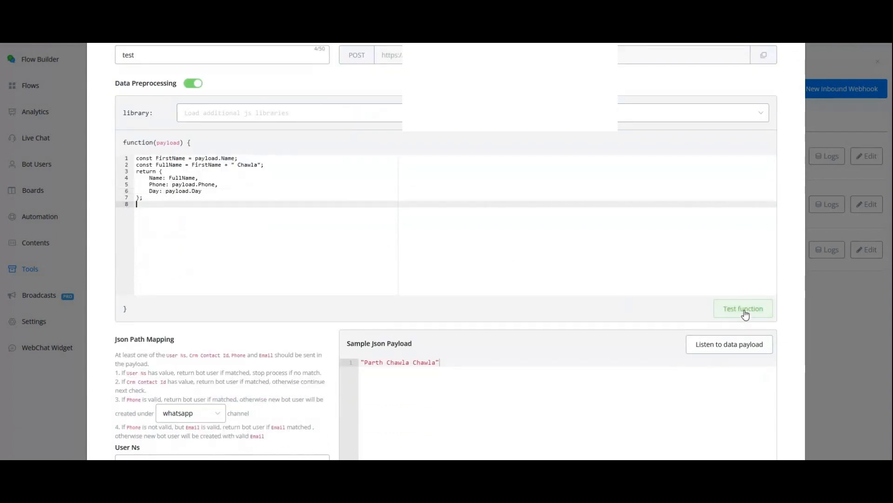
scroll(358, 244, "down", 1)
scroll(358, 244, "down", 1)
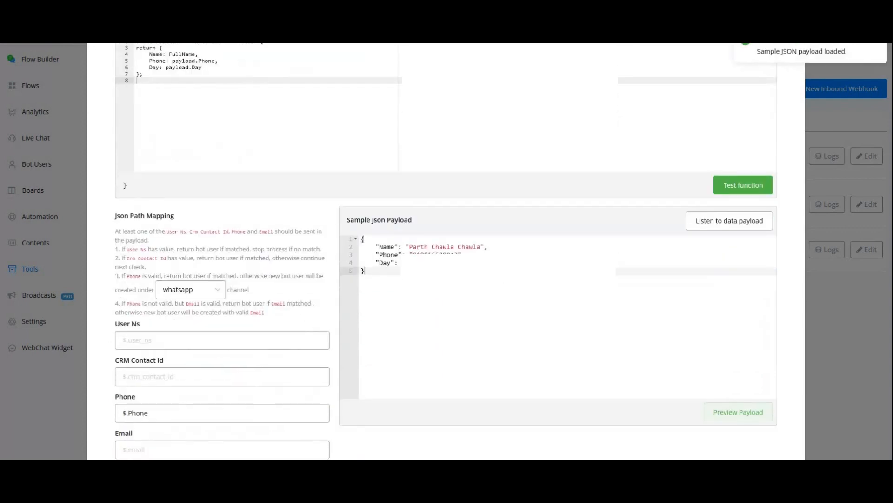
left_click_drag(366, 272, 361, 239)
left_click(446, 275)
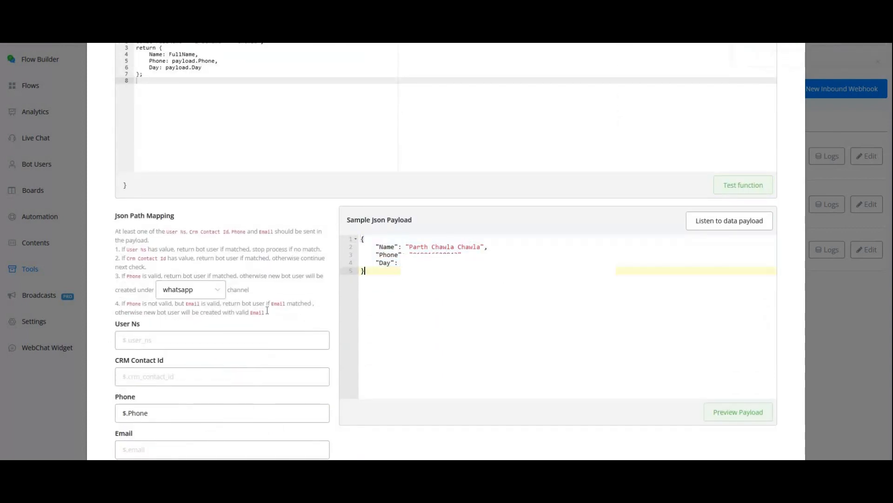
scroll(247, 329, "down", 1)
scroll(369, 275, "down", 2)
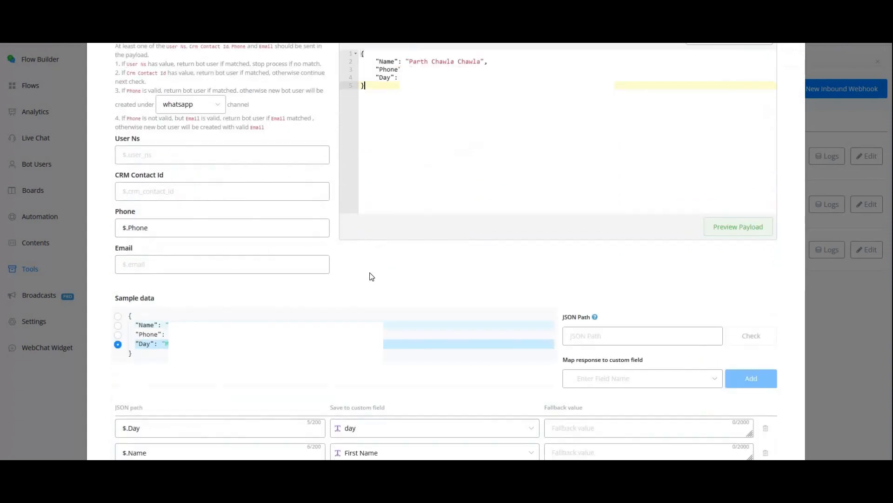
Remove the existing $.Day and $.Name mappings from the webhook's custom field table
scroll(754, 389, "up", 3)
scroll(764, 320, "down", 3)
scroll(763, 343, "down", 2)
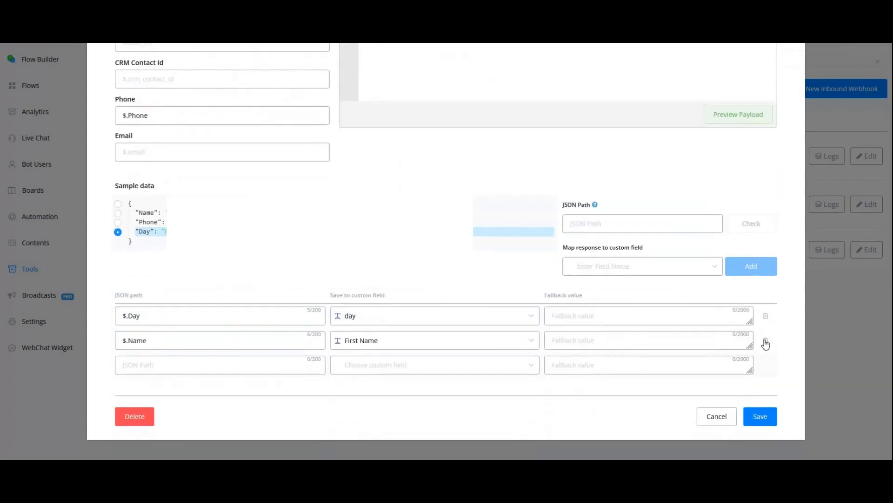
left_click(765, 315)
left_click(766, 340)
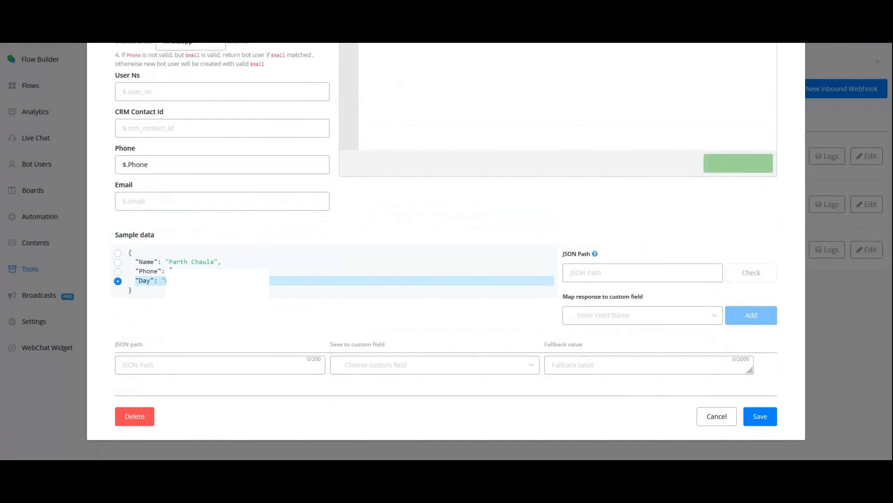
Map the sample payload's Name value, $.Name, to the First Name system field
left_click(600, 315)
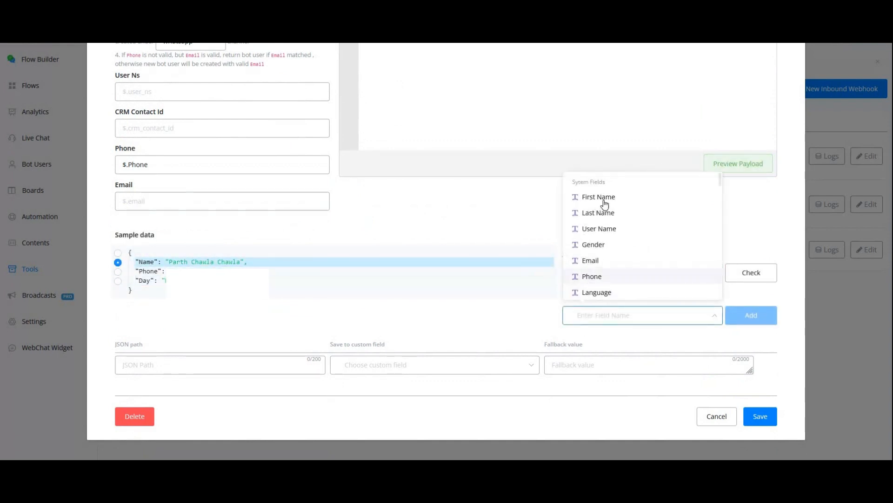
left_click(598, 196)
left_click(751, 315)
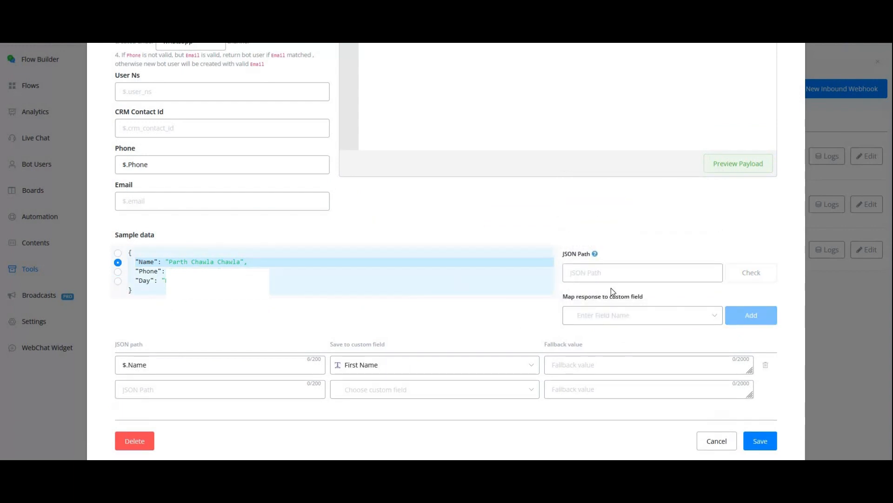
Map the payload's Day value, $.Day, to the day custom field and save the webhook
left_click(616, 315)
type("day")
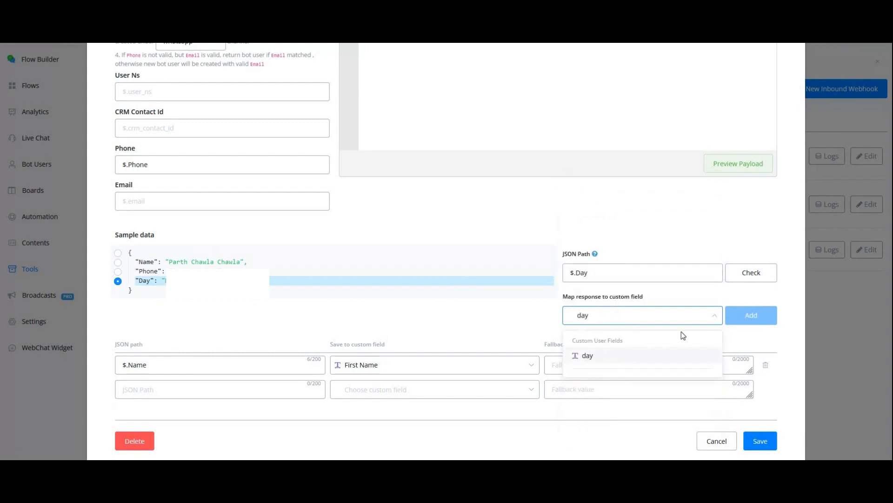
left_click(651, 355)
left_click(751, 315)
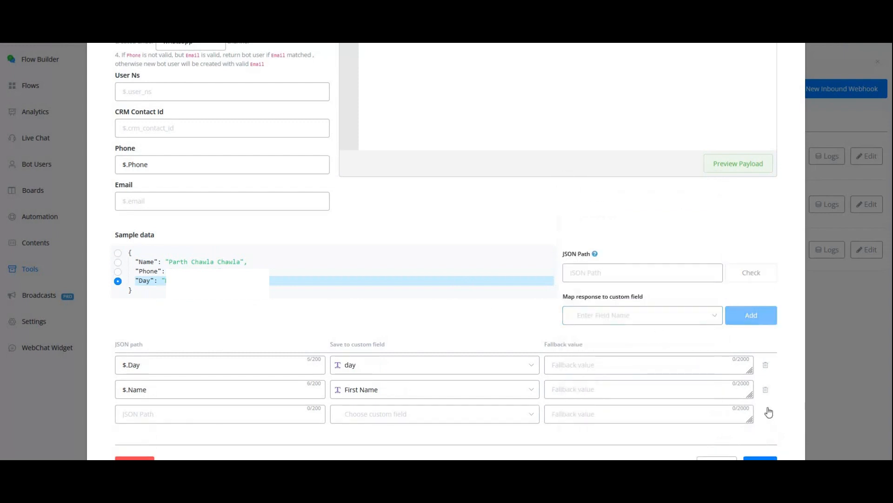
scroll(766, 413, "down", 1)
left_click(761, 416)
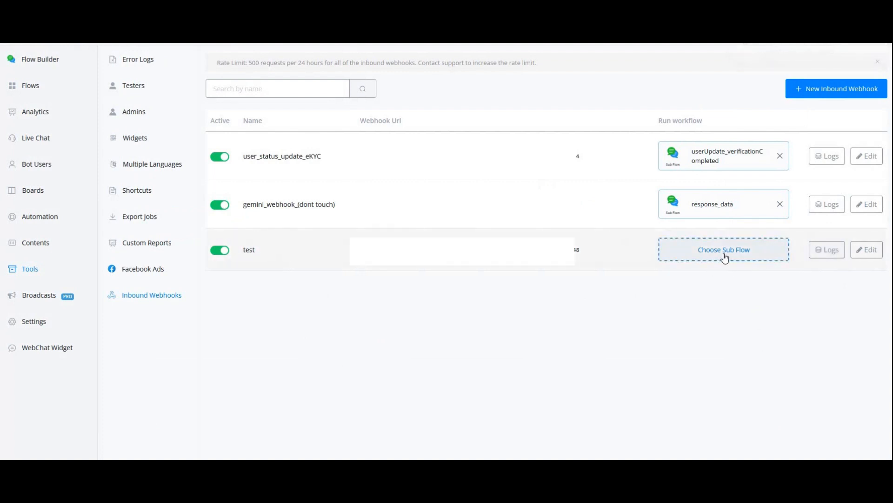
Create a Web sub flow named test_flow_webhook in the TESTS folder
left_click(710, 251)
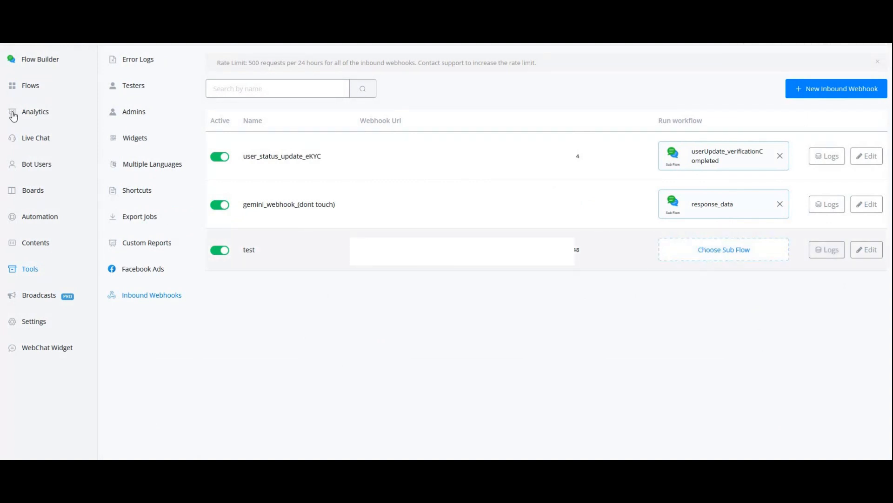
left_click(31, 86)
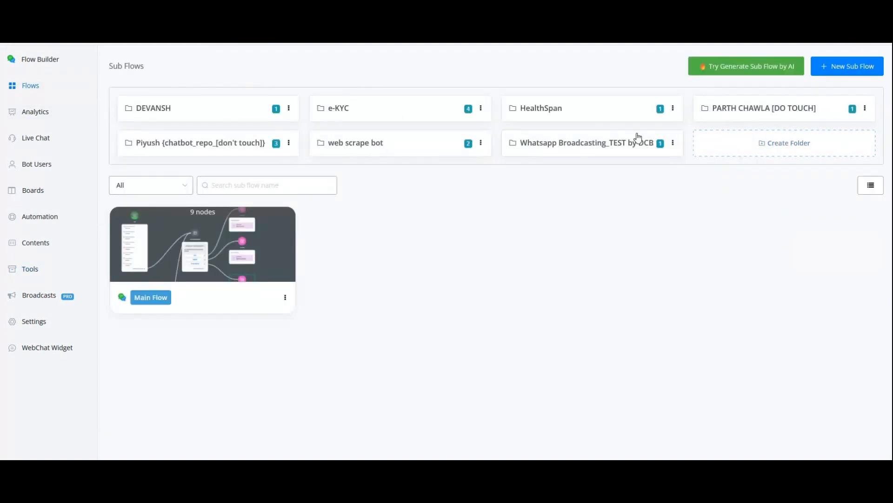
left_click(763, 108)
left_click(401, 131)
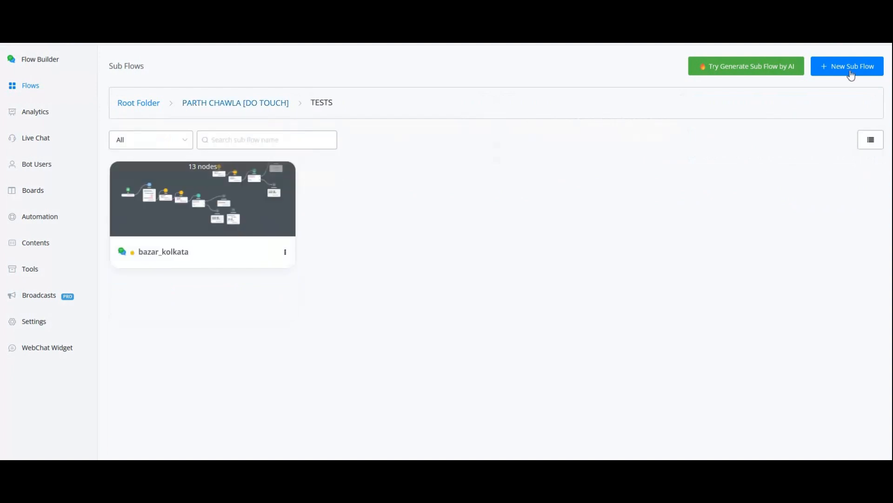
left_click(847, 66)
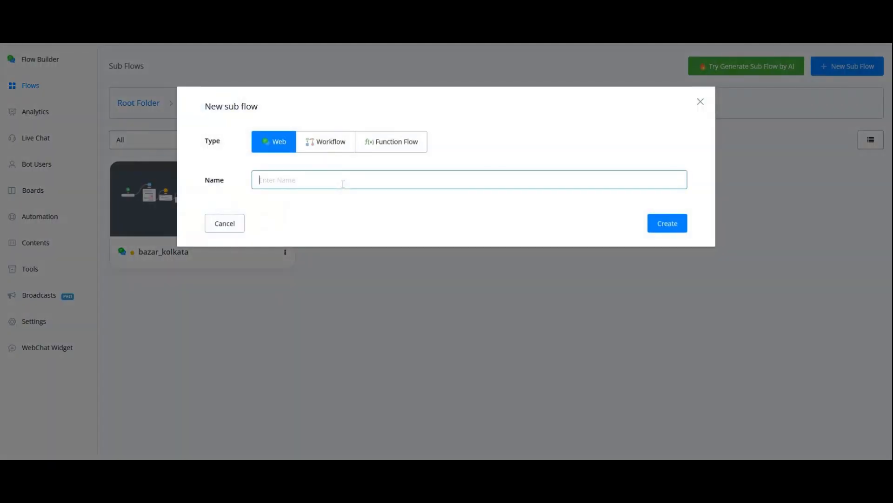
type("test_flow_webhook")
key("Return")
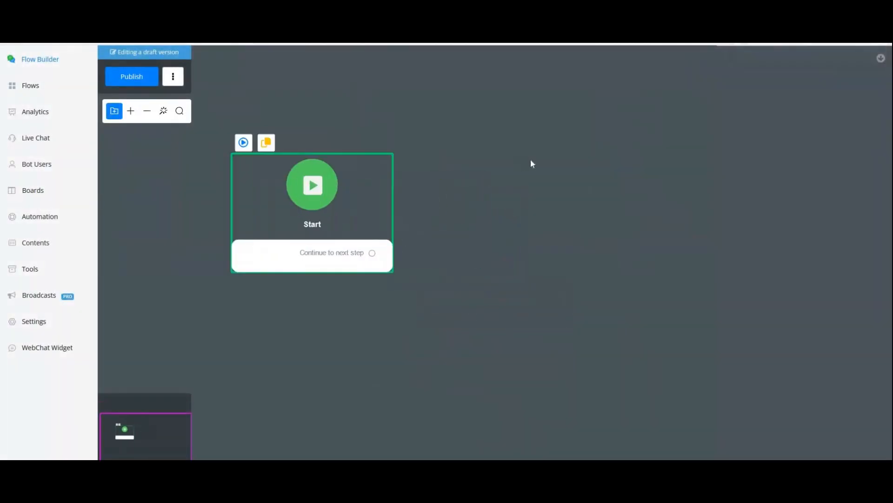
Connect a Send Message node to the Start node and add a text item to it
left_click_drag(372, 253, 512, 173)
left_click(559, 203)
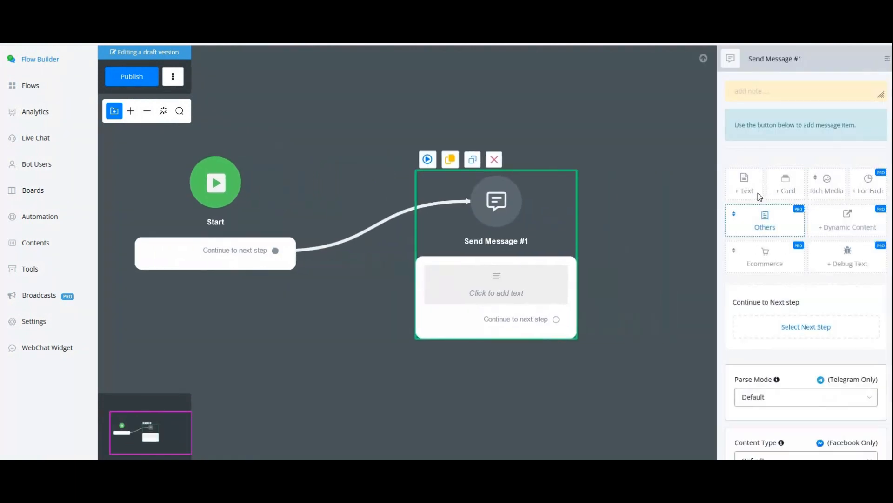
left_click(749, 188)
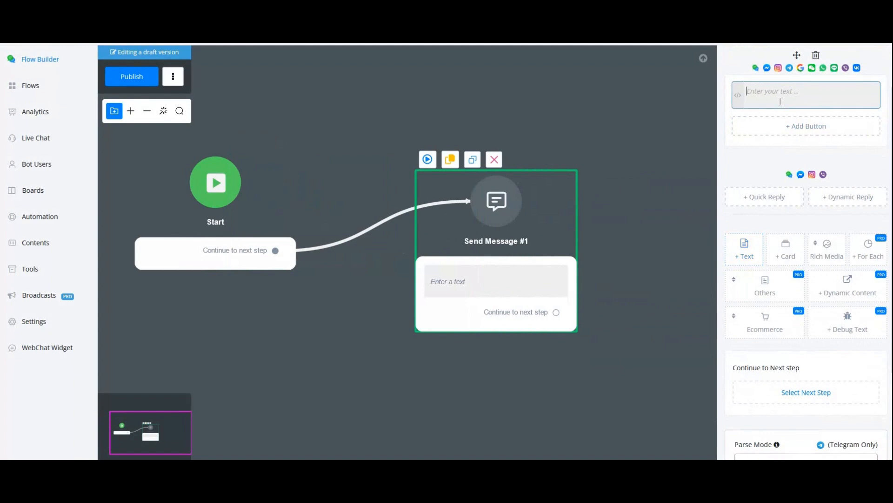
Enter the greeting "Hey *{{First Name}}*," in the message text, using the First Name field as a variable
type("Hey {{Fi")
left_click(780, 101)
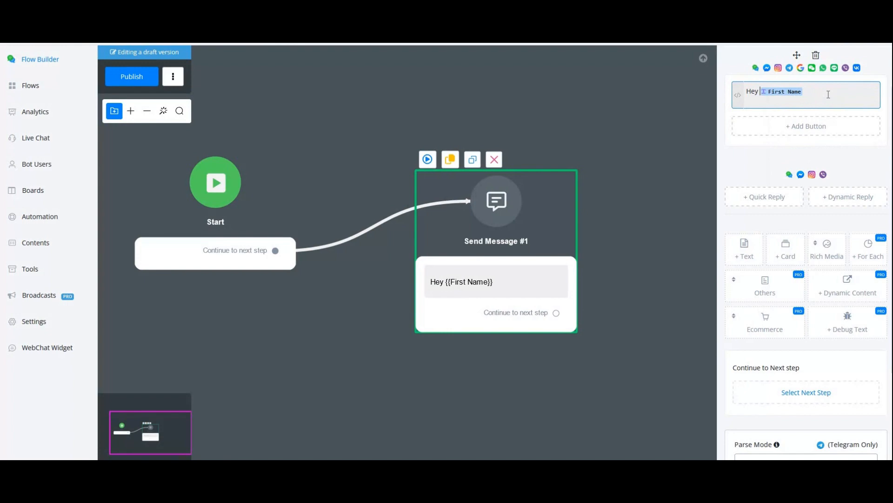
type("*")
key("Return")
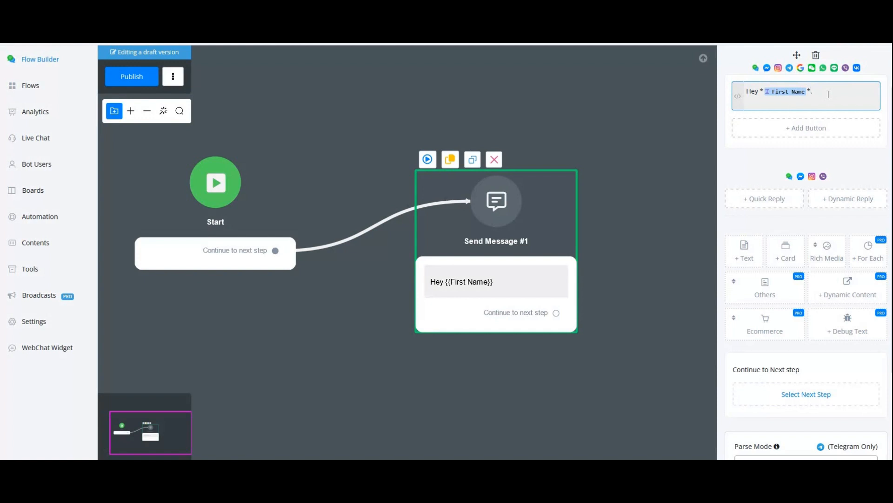
Add the lines "Welcome to Alendei Platforms.", "Have a Good {{day}}" and "Thank You" below the greeting
key("Return")
type("Welcome to Alendei Platforms.")
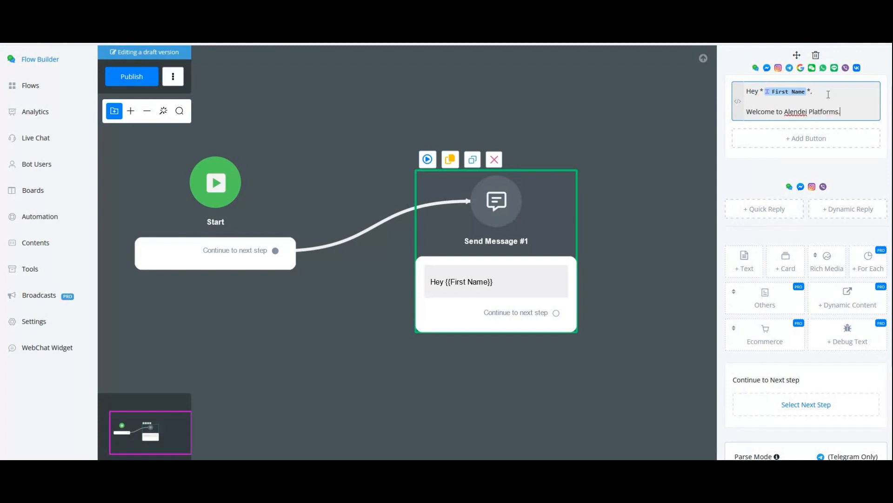
key("Return")
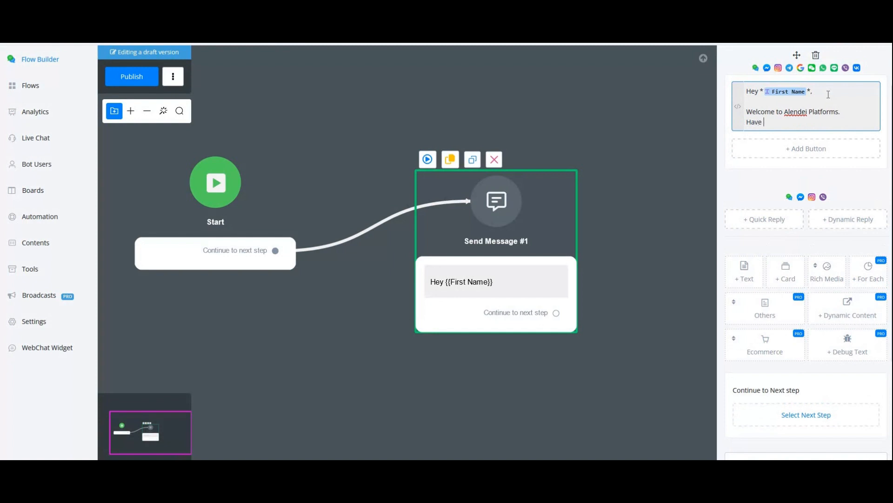
type("Have a Good {{")
type("day}}")
key("Return")
key("Return")
type("Thank Y")
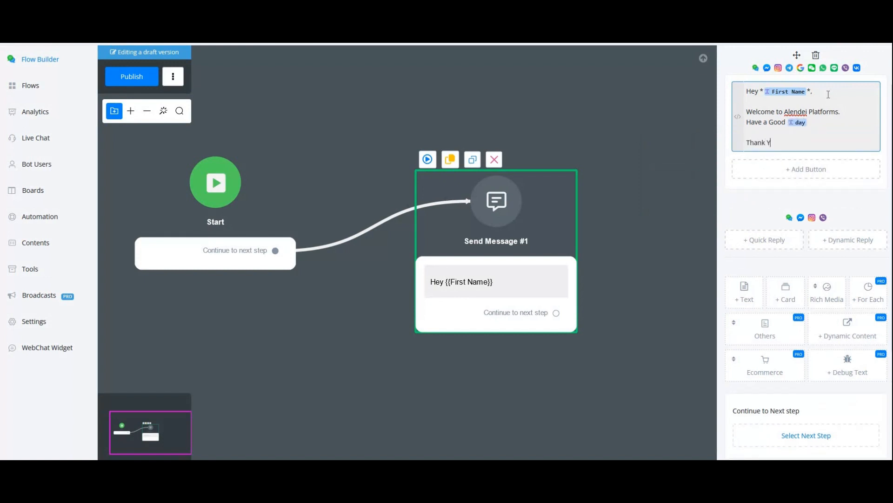
type("ou")
Publish the sub flow and reposition the Send Message node higher on the canvas
left_click(553, 103)
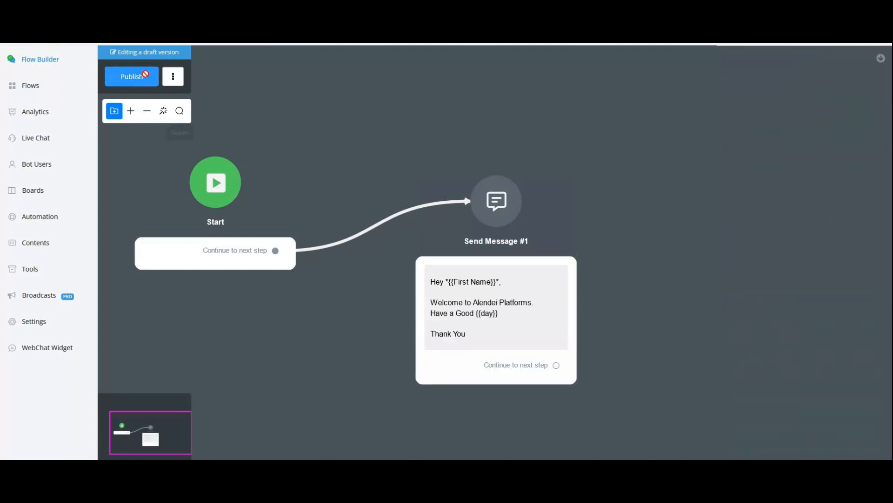
scroll(421, 245, "down", 1)
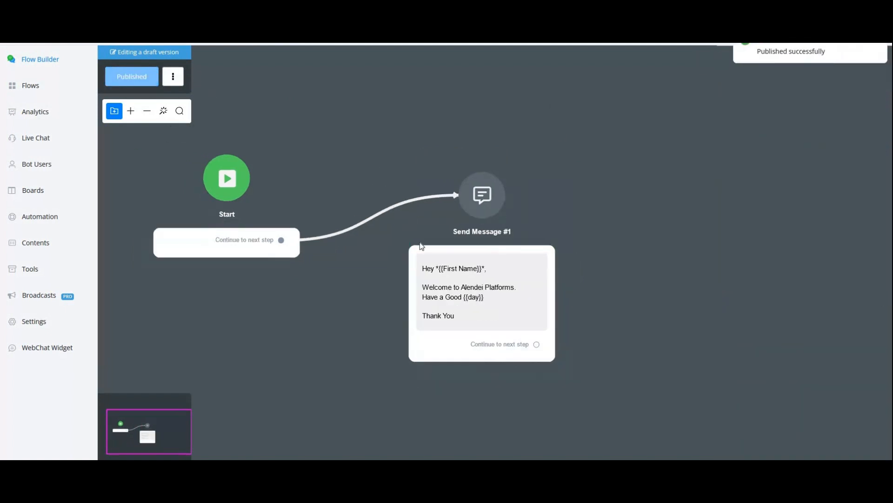
scroll(498, 178, "down", 1)
scroll(488, 163, "up", 2)
left_click_drag(484, 161, 445, 46)
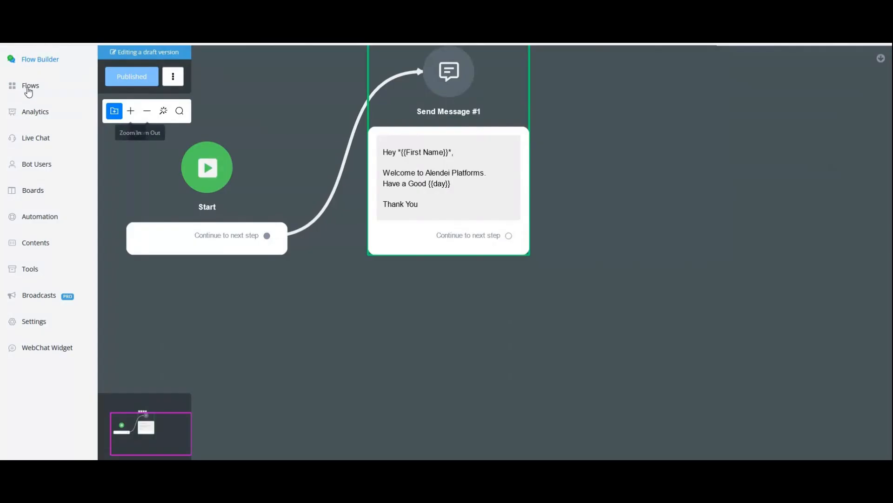
Assign the test_flow_webhook sub flow to the test inbound webhook
left_click(29, 88)
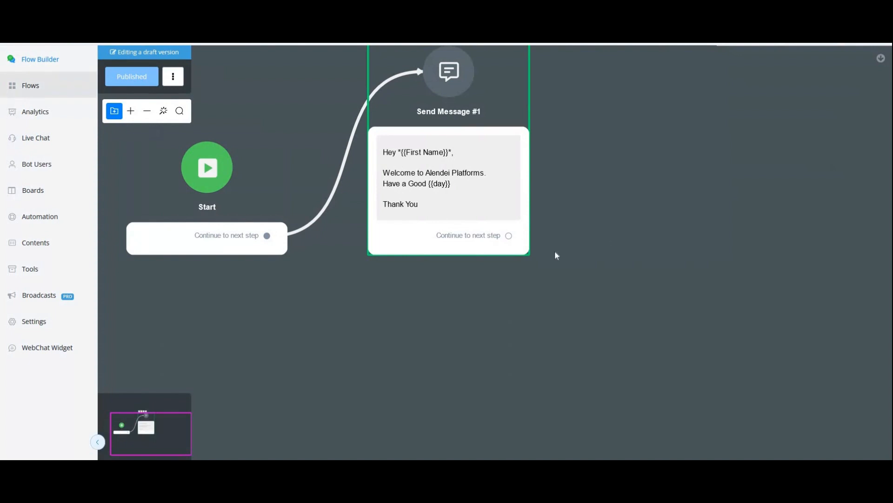
left_click(38, 215)
left_click(44, 271)
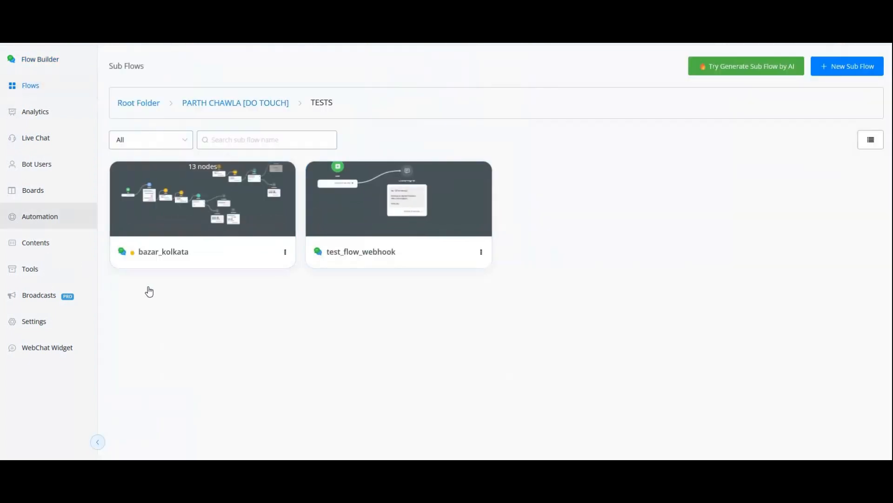
left_click(684, 256)
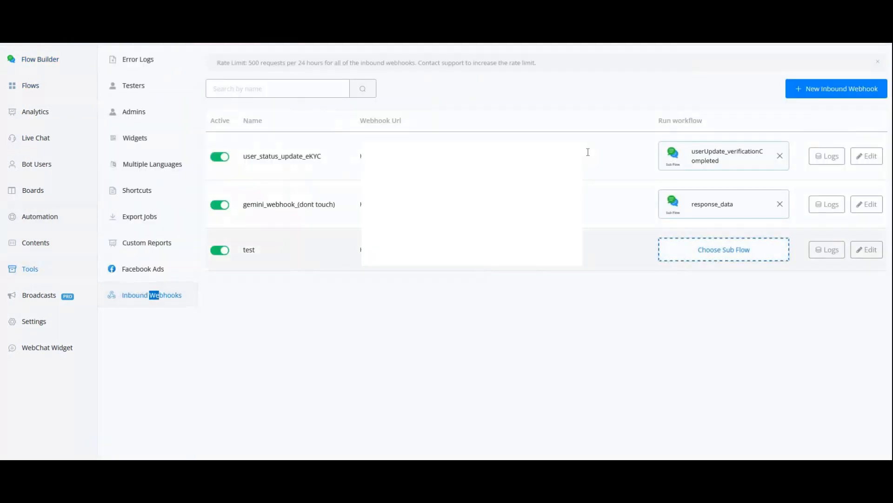
type("test")
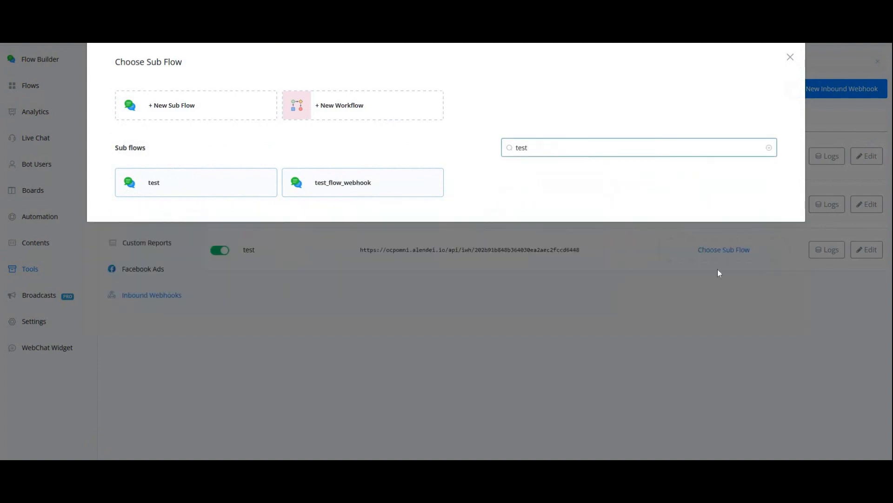
left_click(365, 182)
Examine the test webhook's logs, expanding the logged request to review its payload and status
left_click(827, 252)
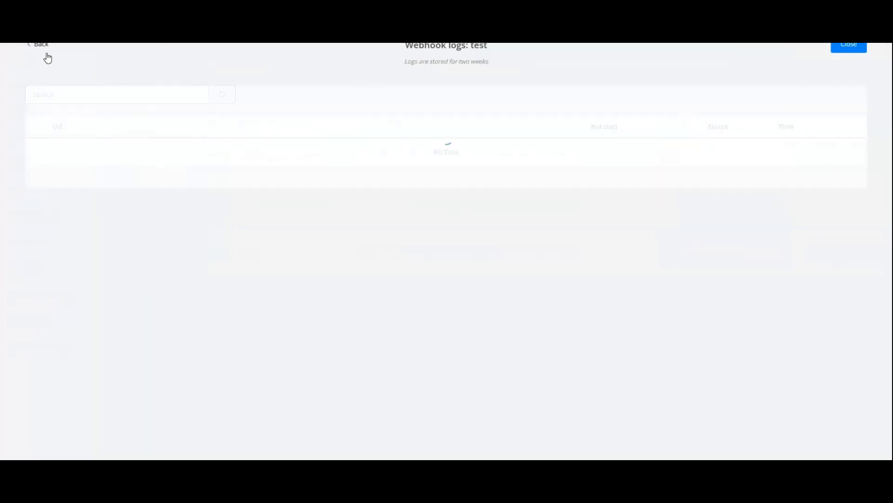
left_click(74, 149)
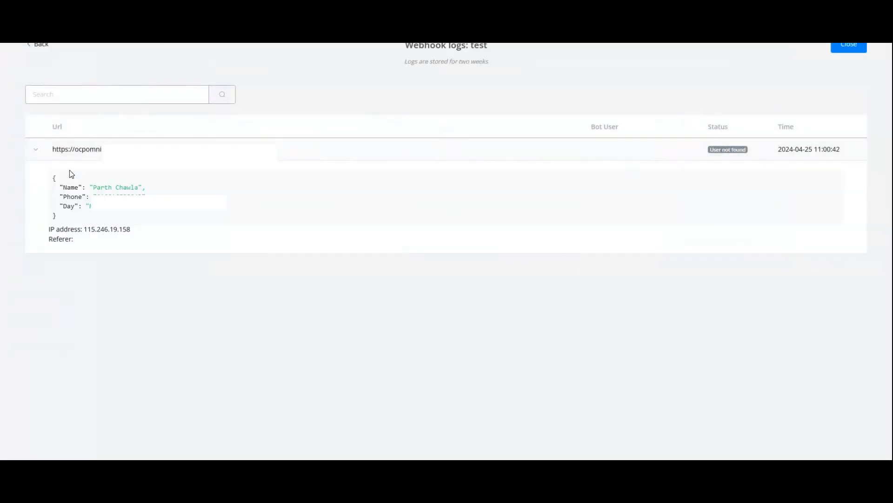
mouse_move(766, 162)
left_mouse_down()
mouse_move(750, 152)
mouse_move(708, 155)
left_mouse_up()
left_click(81, 217)
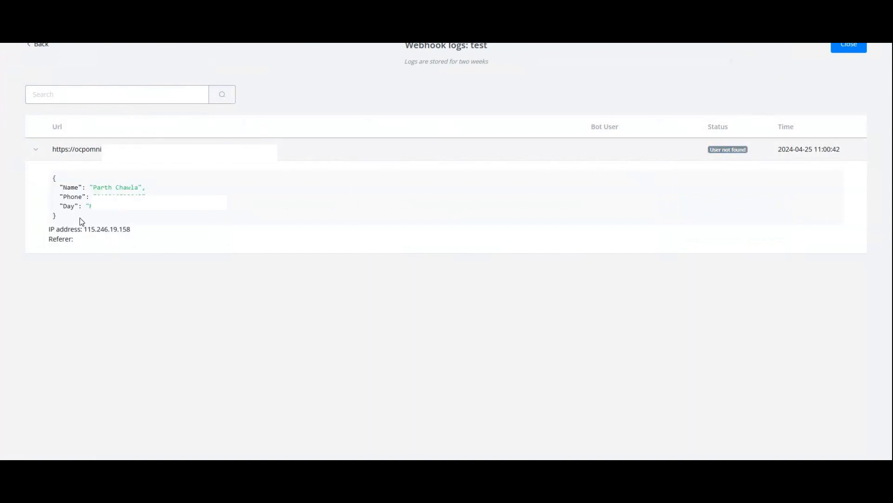
left_click_drag(82, 217, 74, 179)
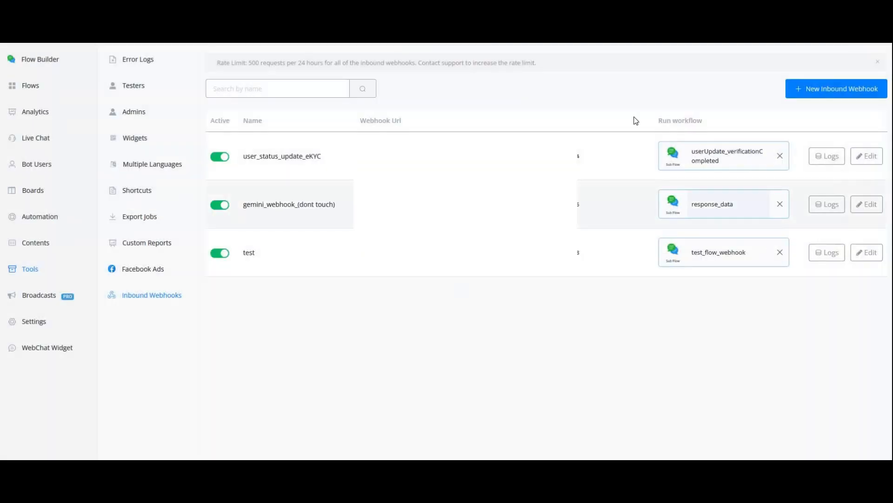
Open the test contact's chat among all Live Chat conversations and send the webhook's POST request from Postman
left_click(54, 139)
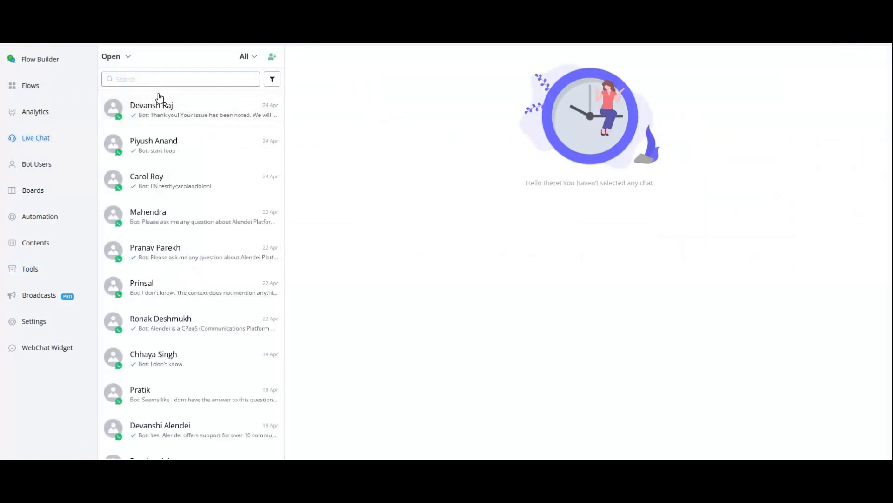
left_click(125, 57)
left_click(161, 81)
left_click(180, 142)
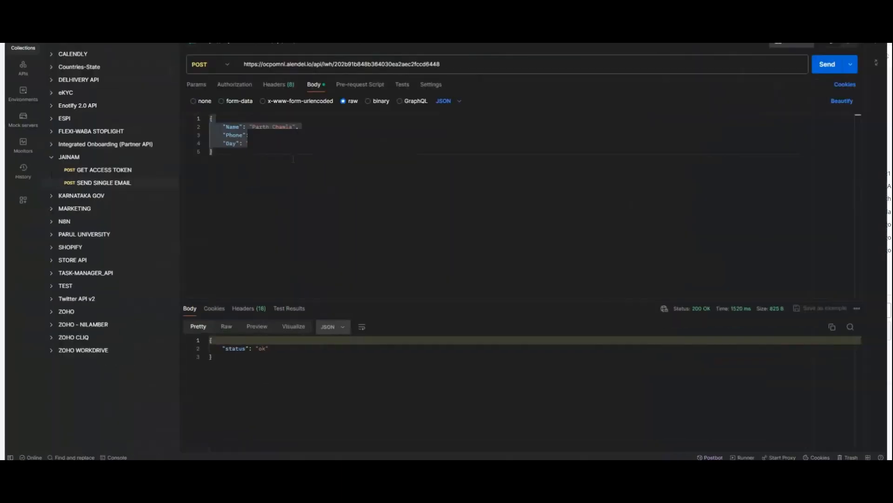
left_click(831, 61)
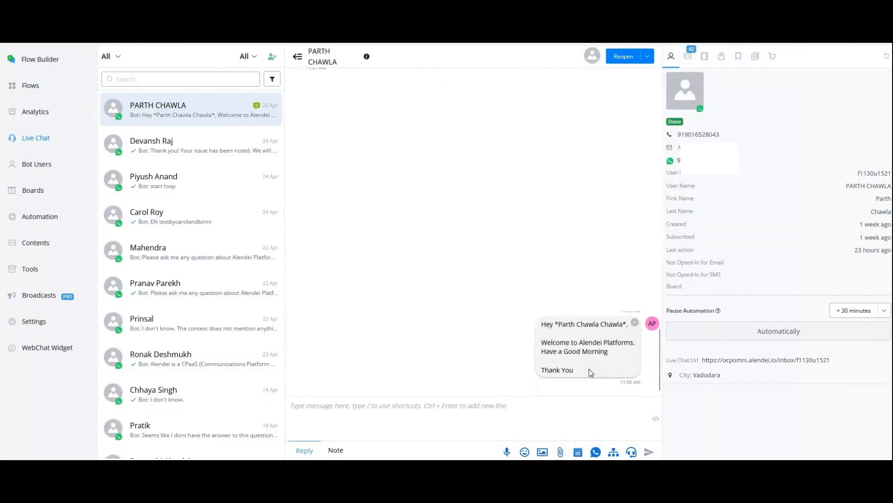
Examine the bot message in the contact's chat, checking the name and day values filled into it
left_click_drag(545, 324, 588, 368)
left_click(589, 361)
left_click_drag(619, 325, 598, 324)
left_click(263, 45)
left_click_drag(575, 371, 539, 322)
left_click(584, 350)
scroll(587, 349, "up", 1)
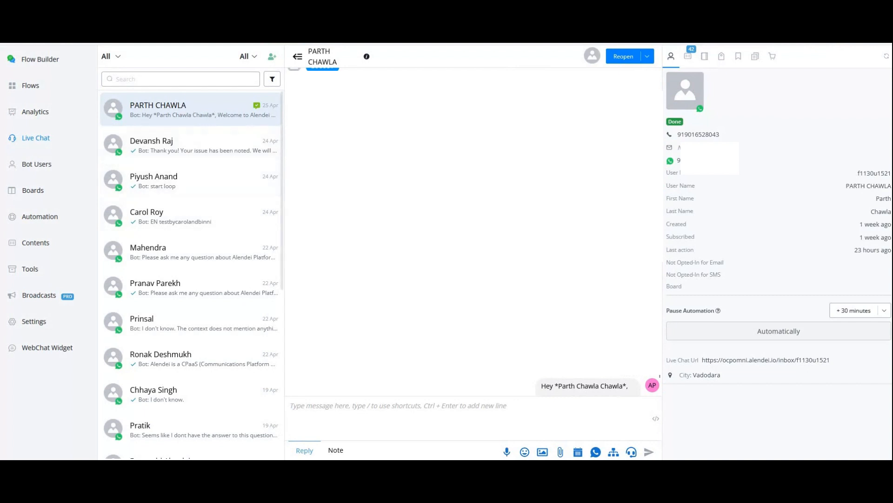
scroll(446, 318, "down", 1)
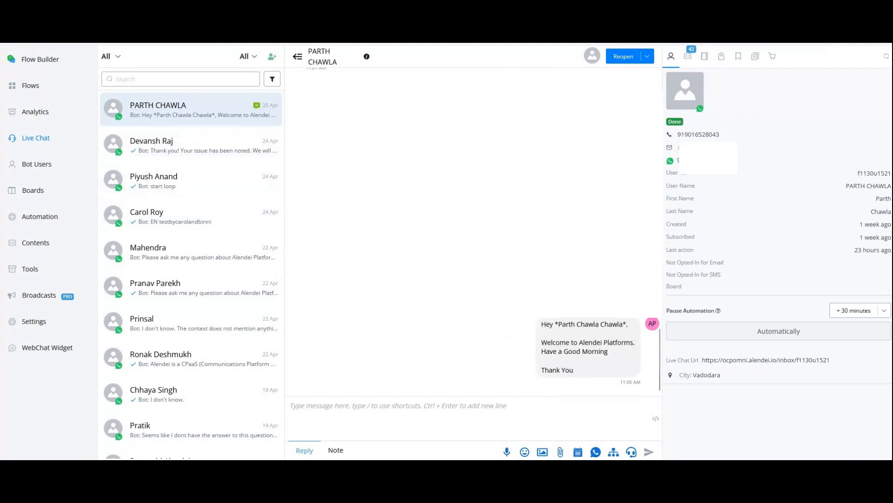